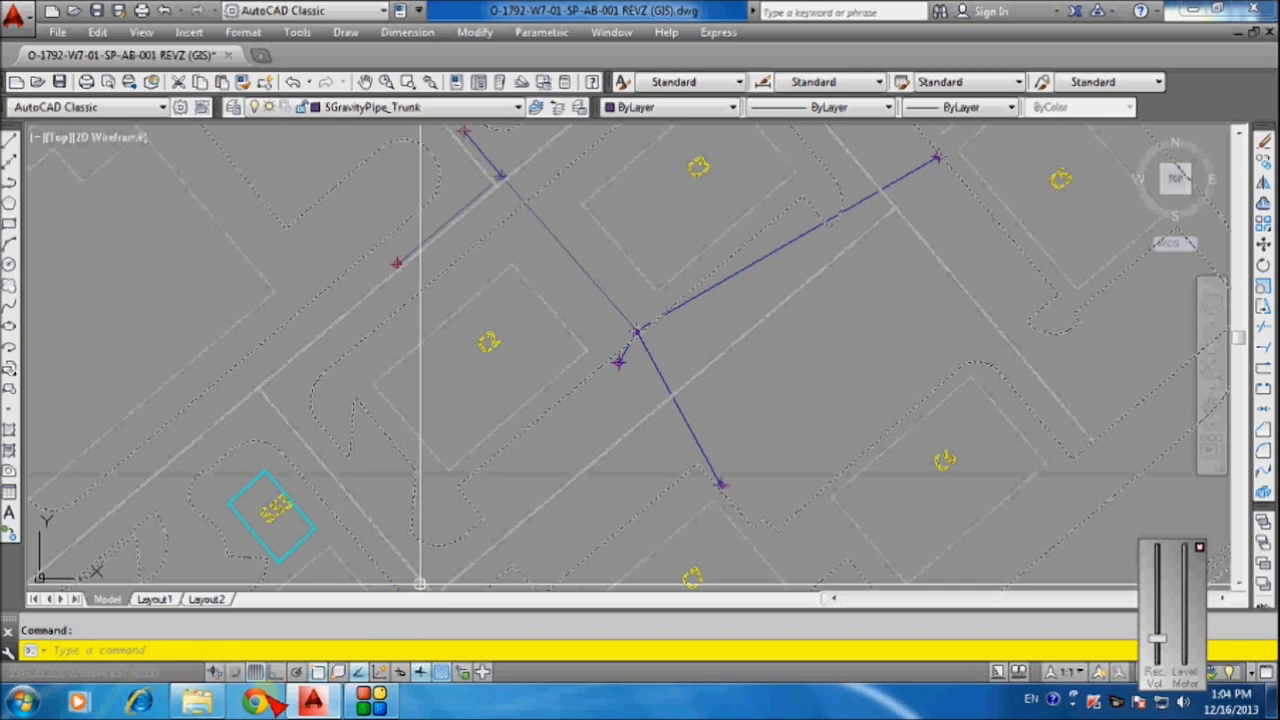
Switch to File Explorer and copy the SURVEYOR AutoCAD Dialog Definition (DCL) file from the D:\SURVEYOR\SURVEYOR folder
click(200, 704)
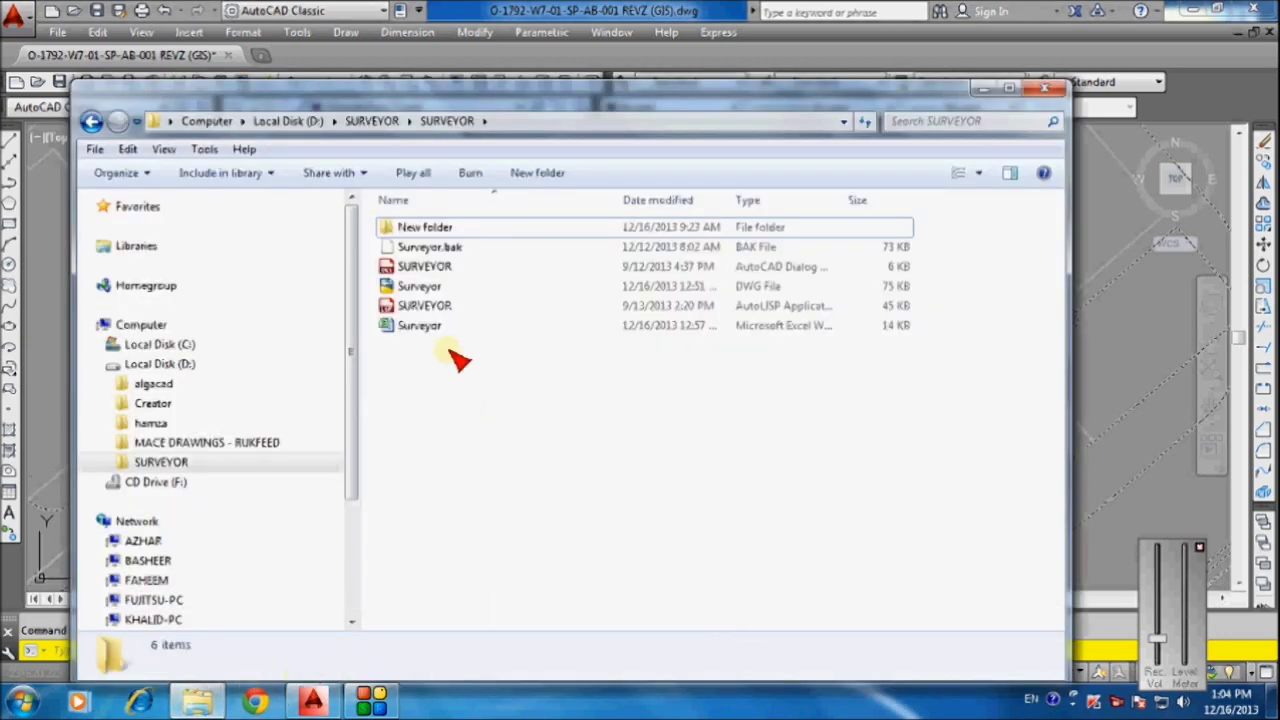
click(430, 267)
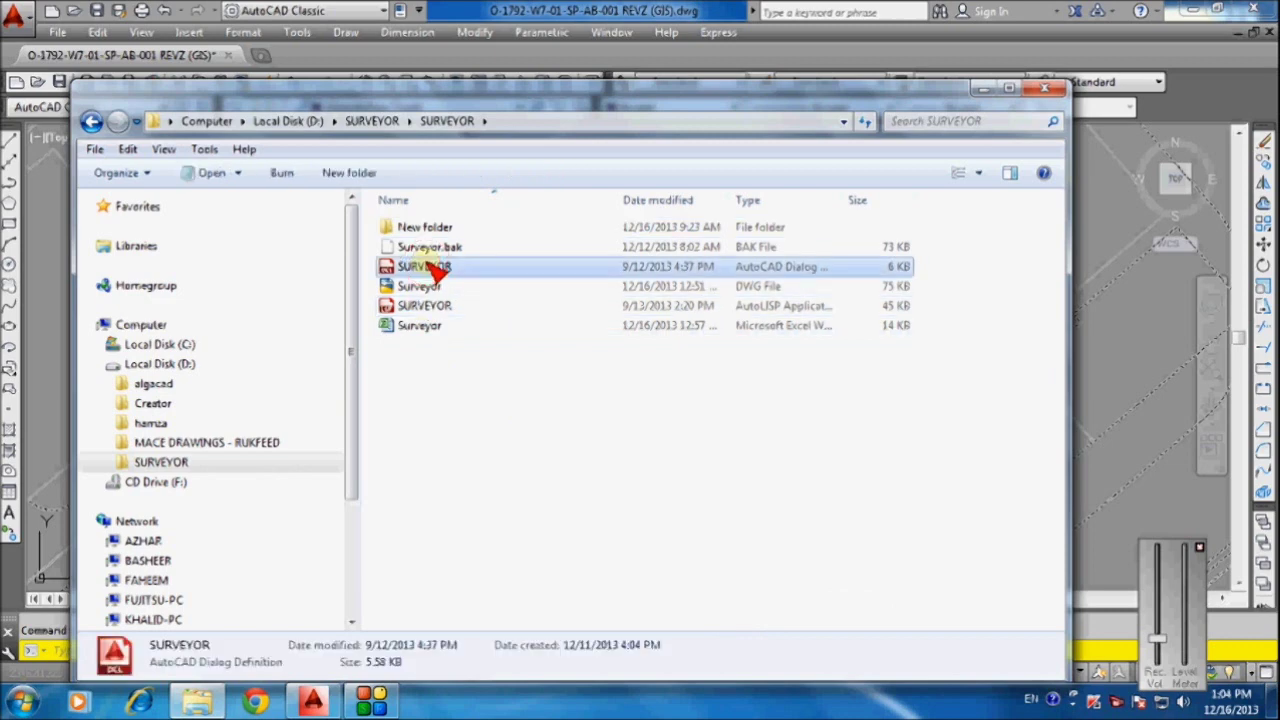
click(428, 288)
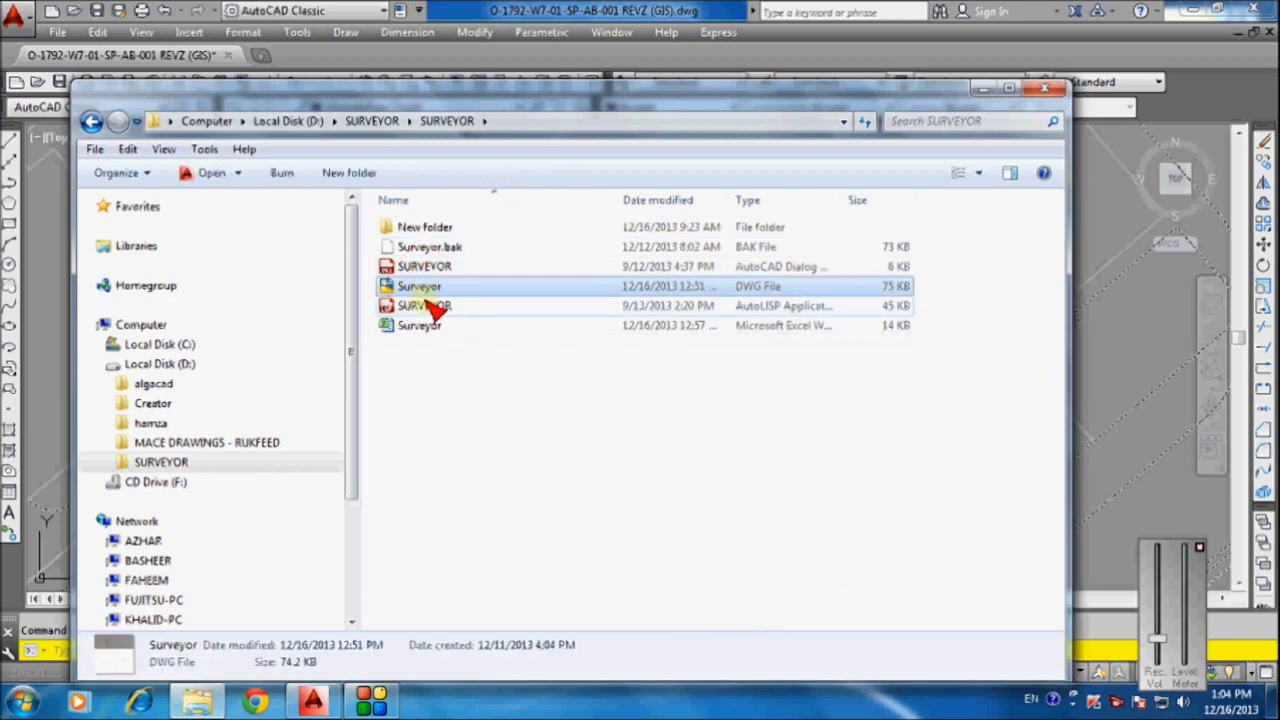
click(433, 306)
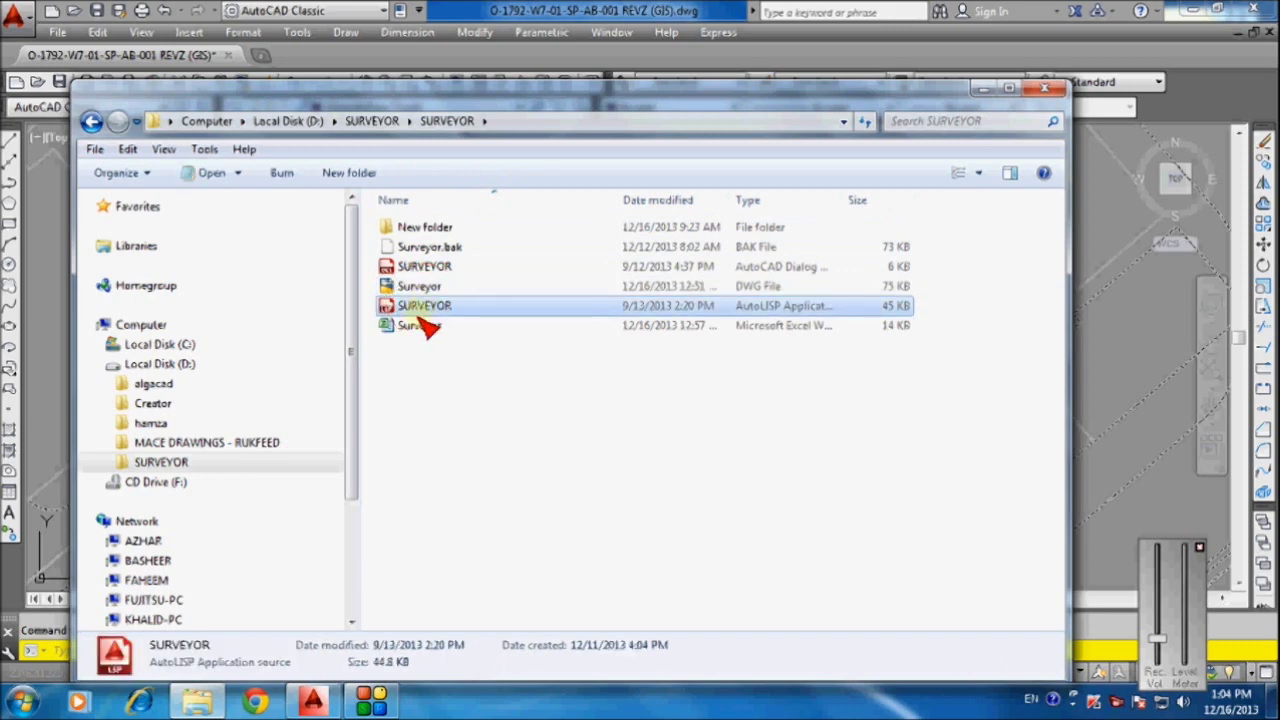
click(425, 327)
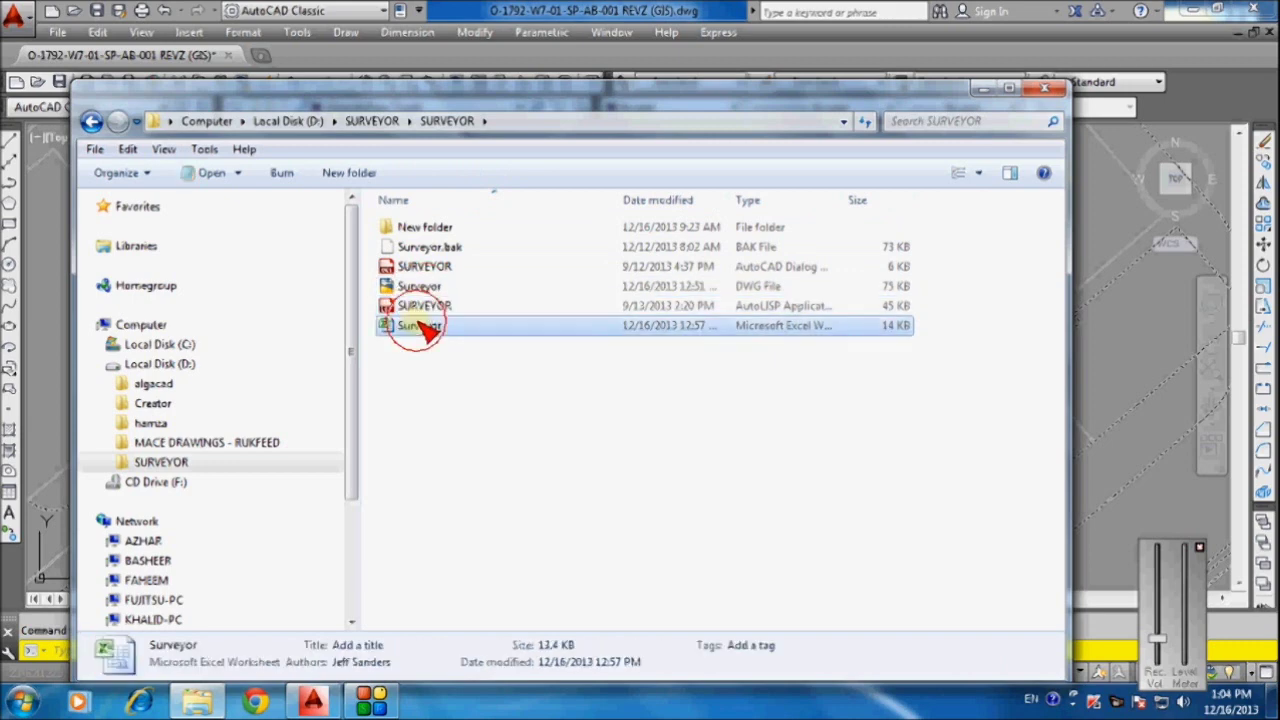
click(425, 268)
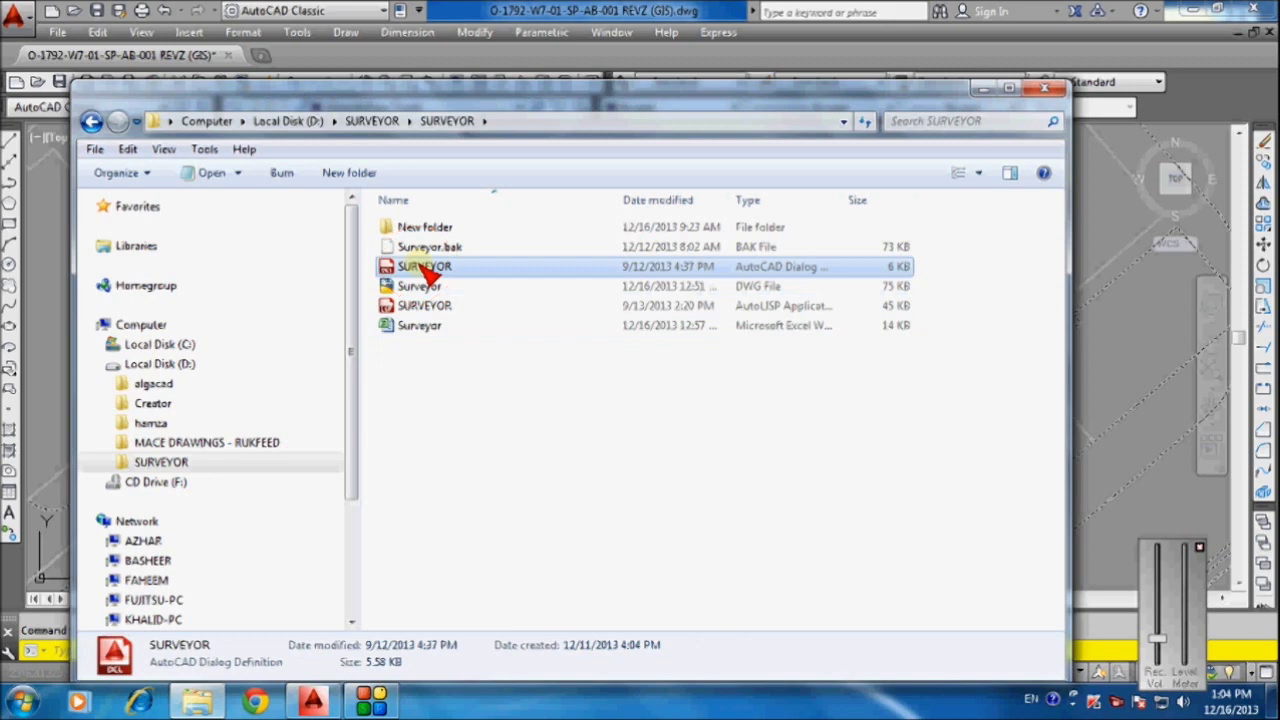
right_click(424, 270)
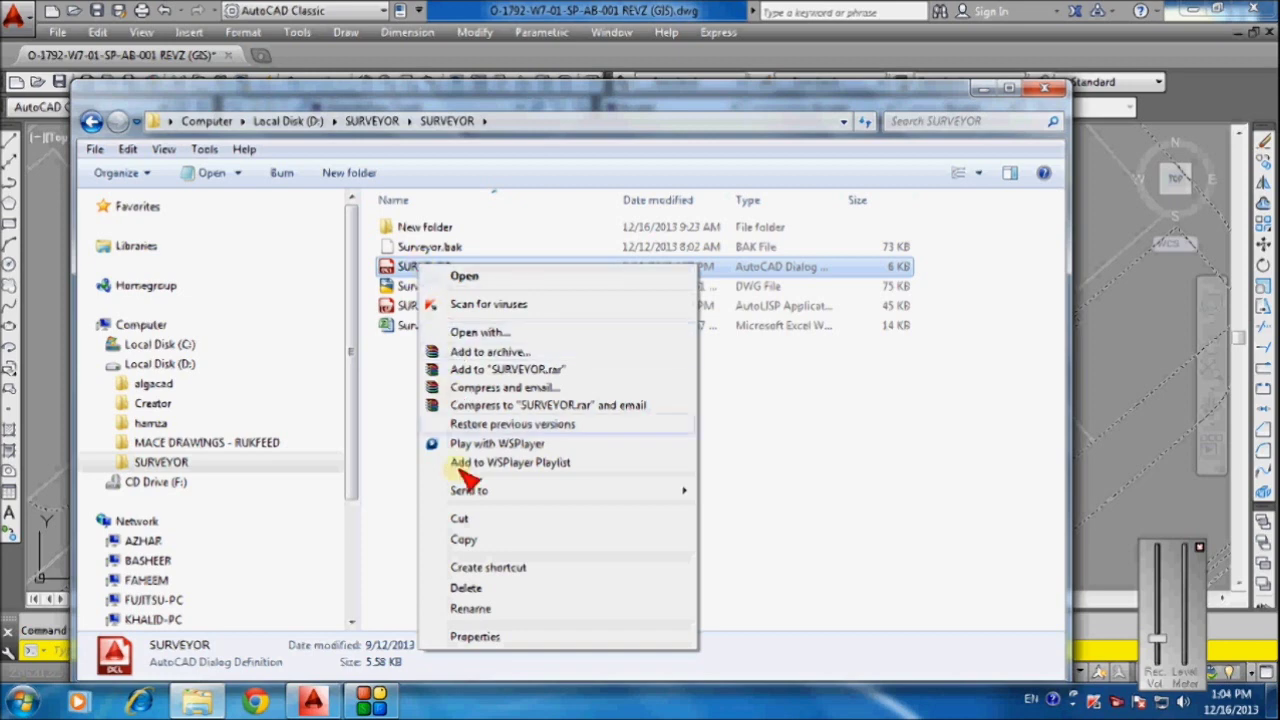
click(465, 540)
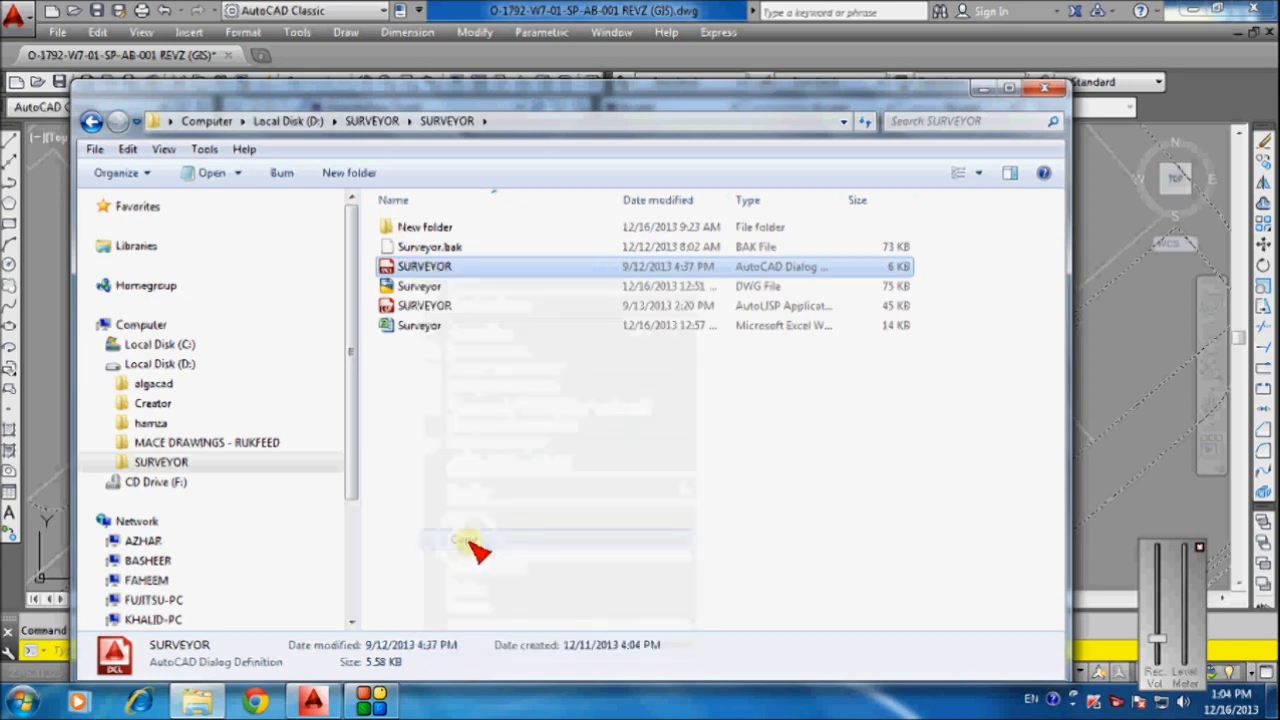
Paste the copied SURVEYOR dialog file into C:\Program Files\Autodesk\AutoCAD 2014 and minimize the folder window
click(180, 345)
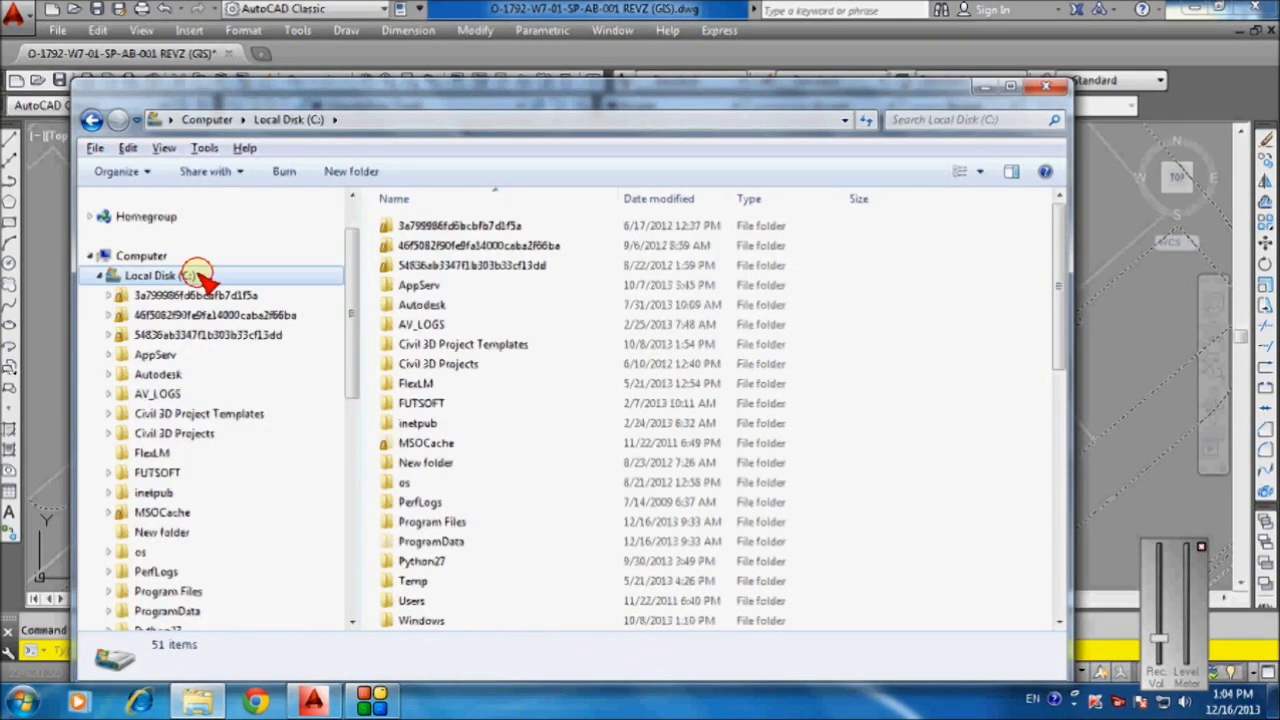
scroll(262, 428, down, 3)
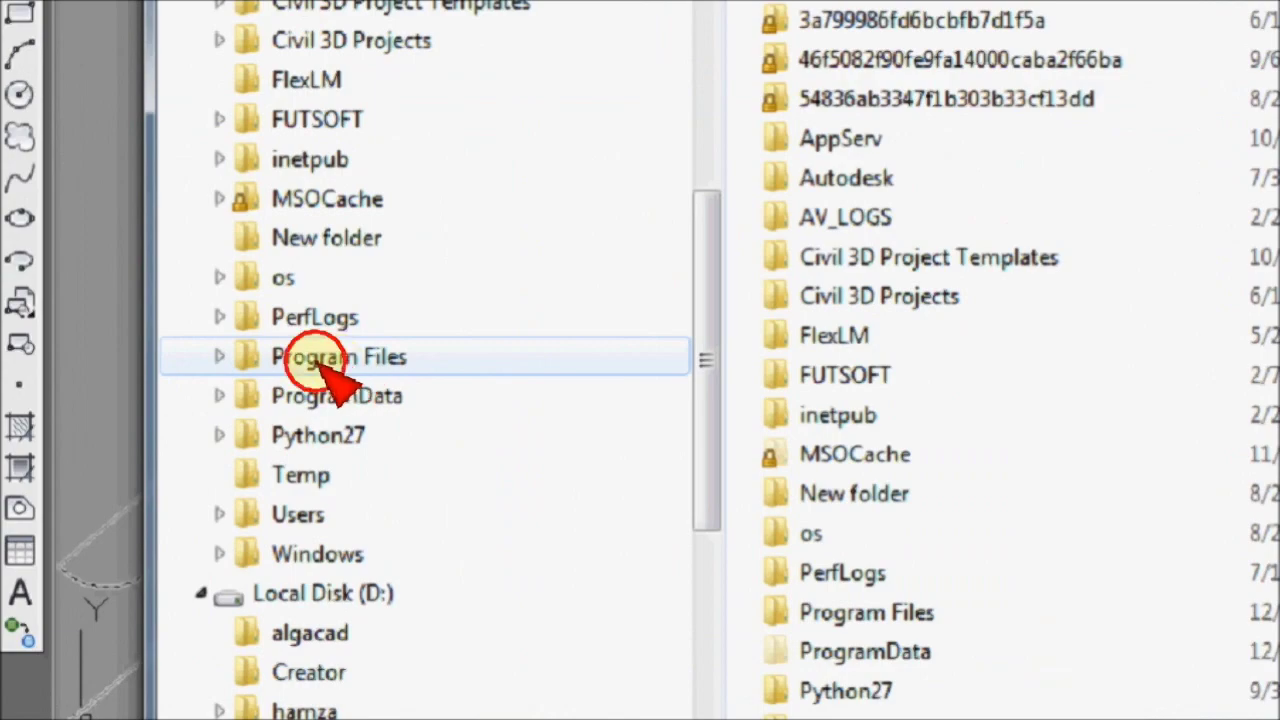
click(318, 360)
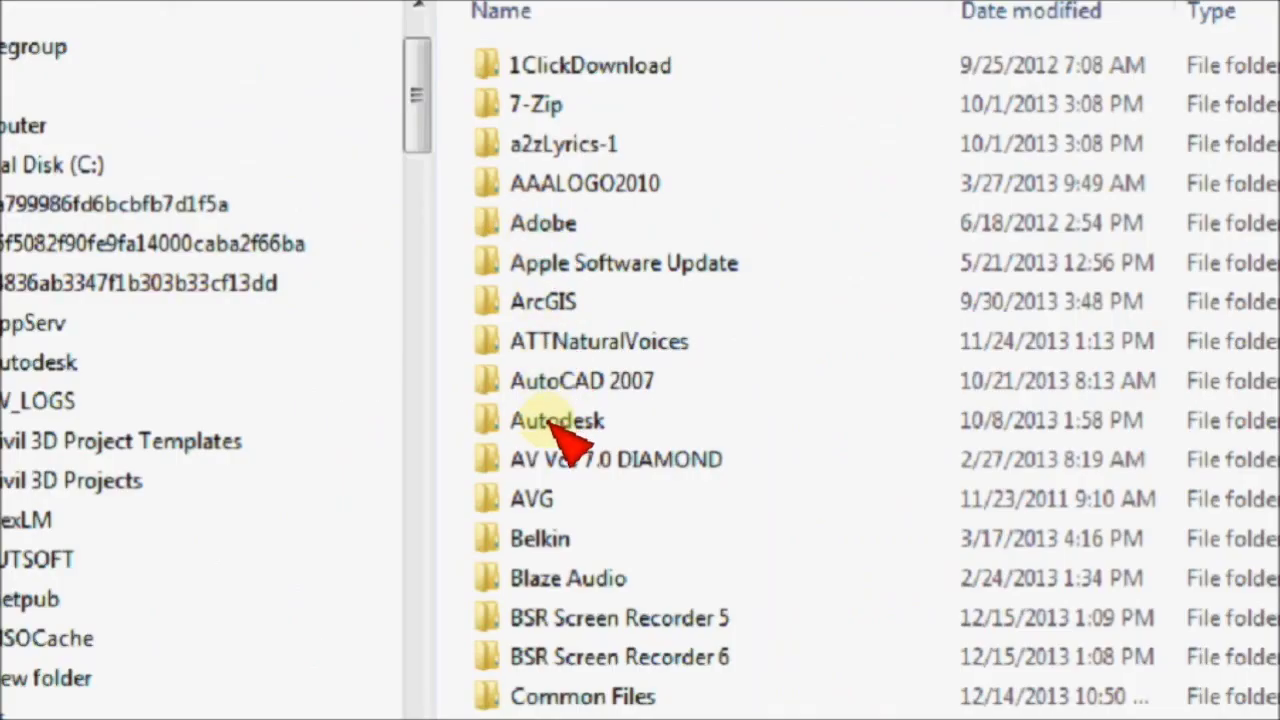
click(551, 427)
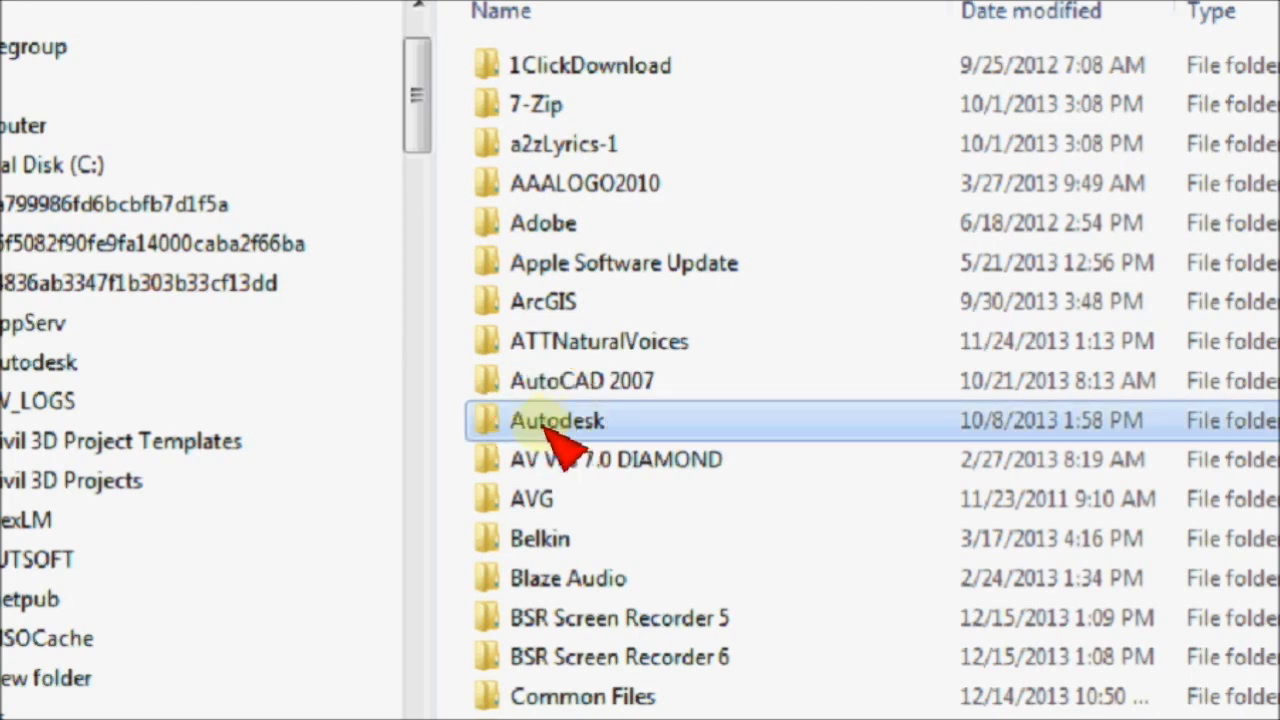
double_click(514, 432)
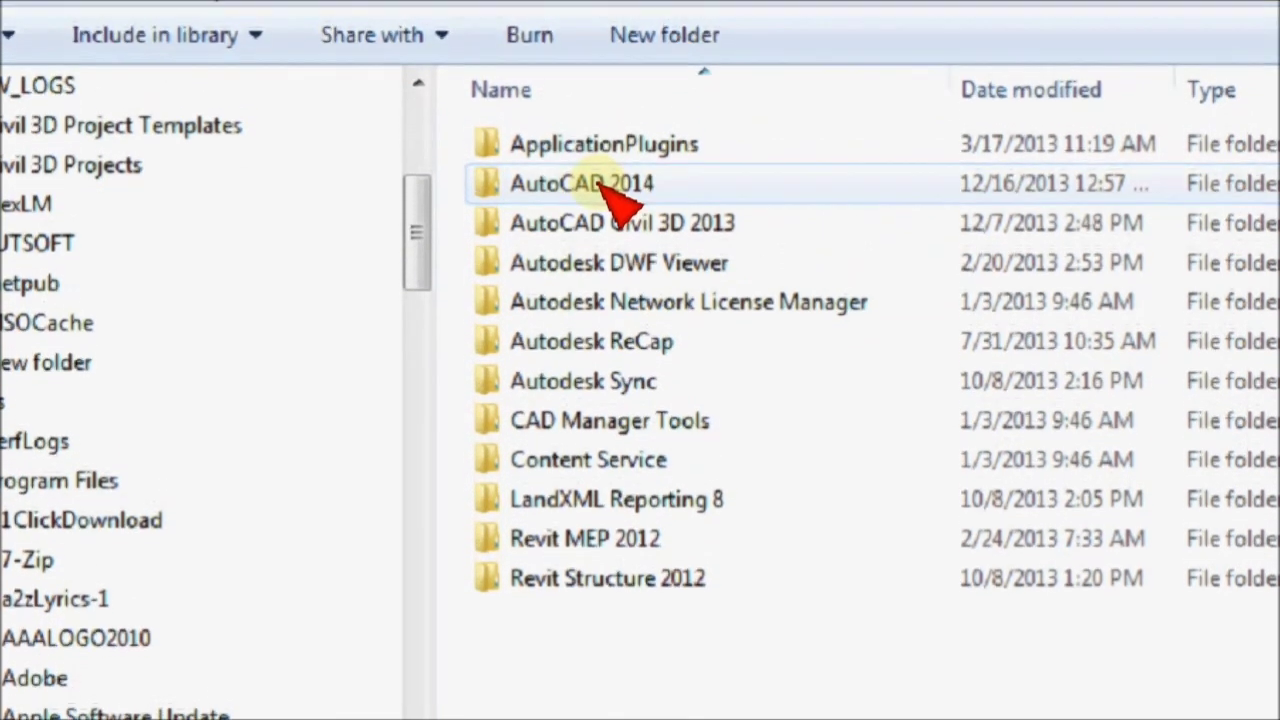
double_click(600, 166)
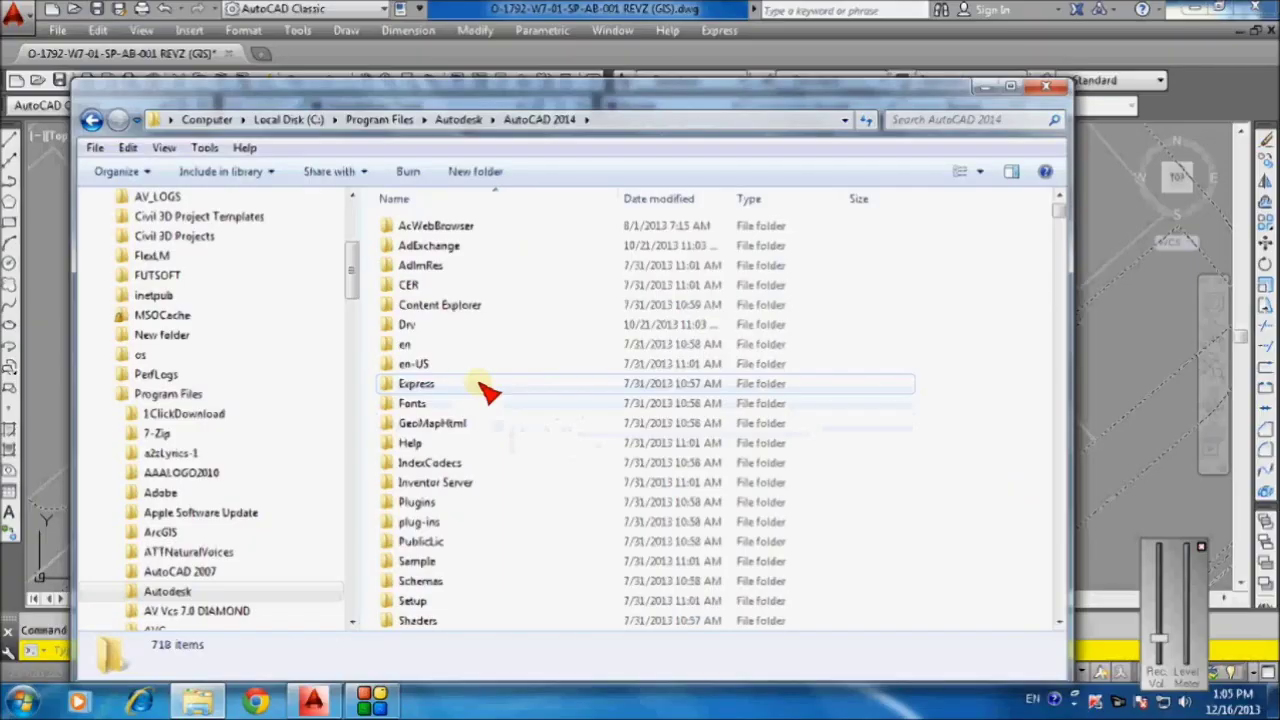
right_click(488, 382)
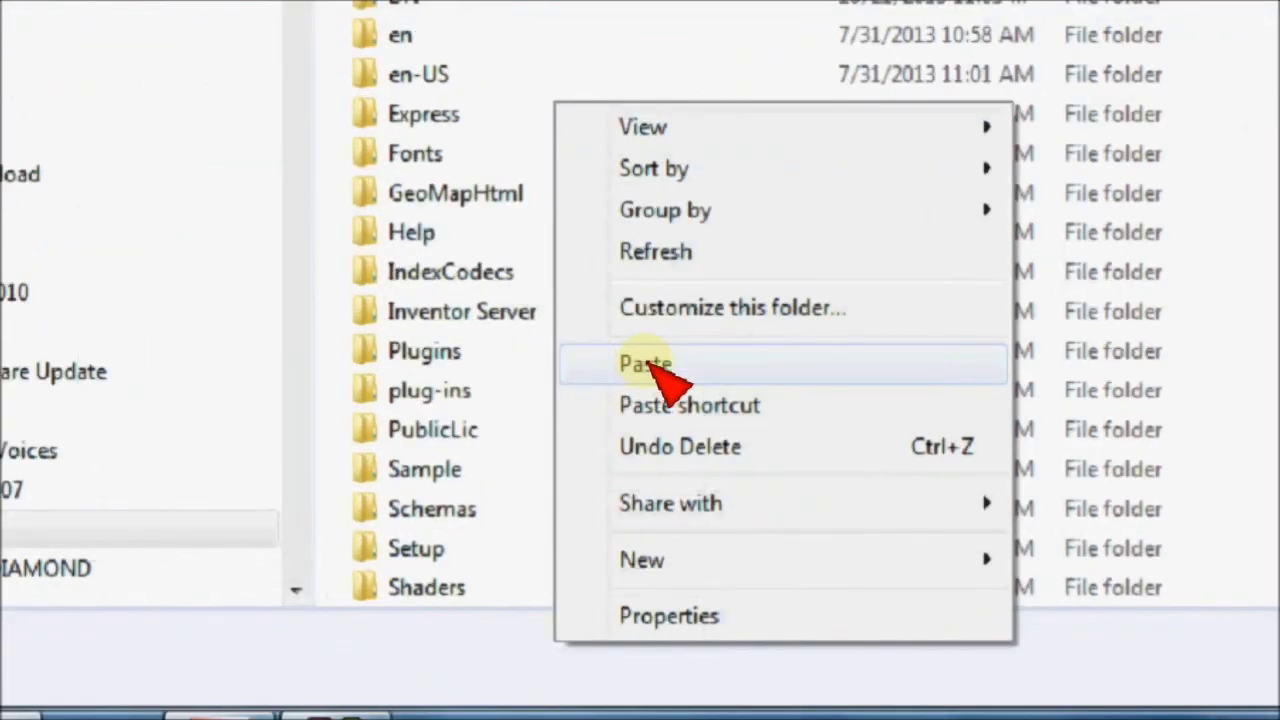
click(648, 365)
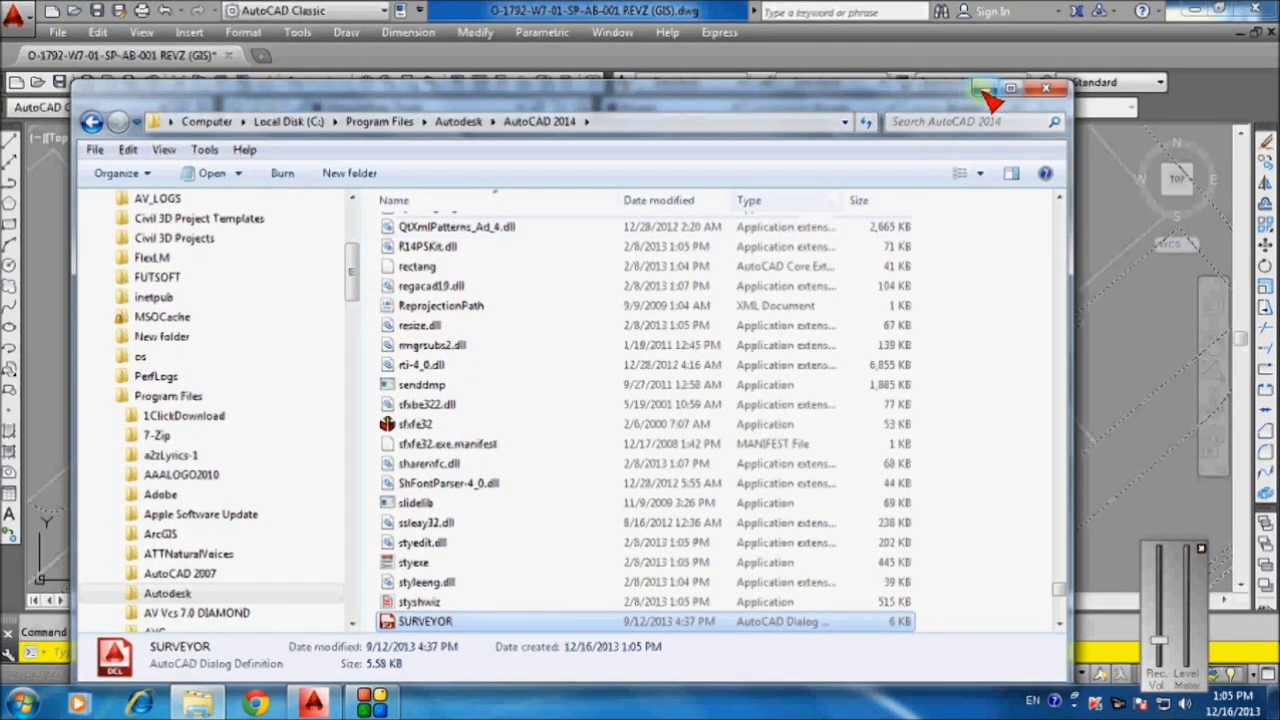
click(985, 90)
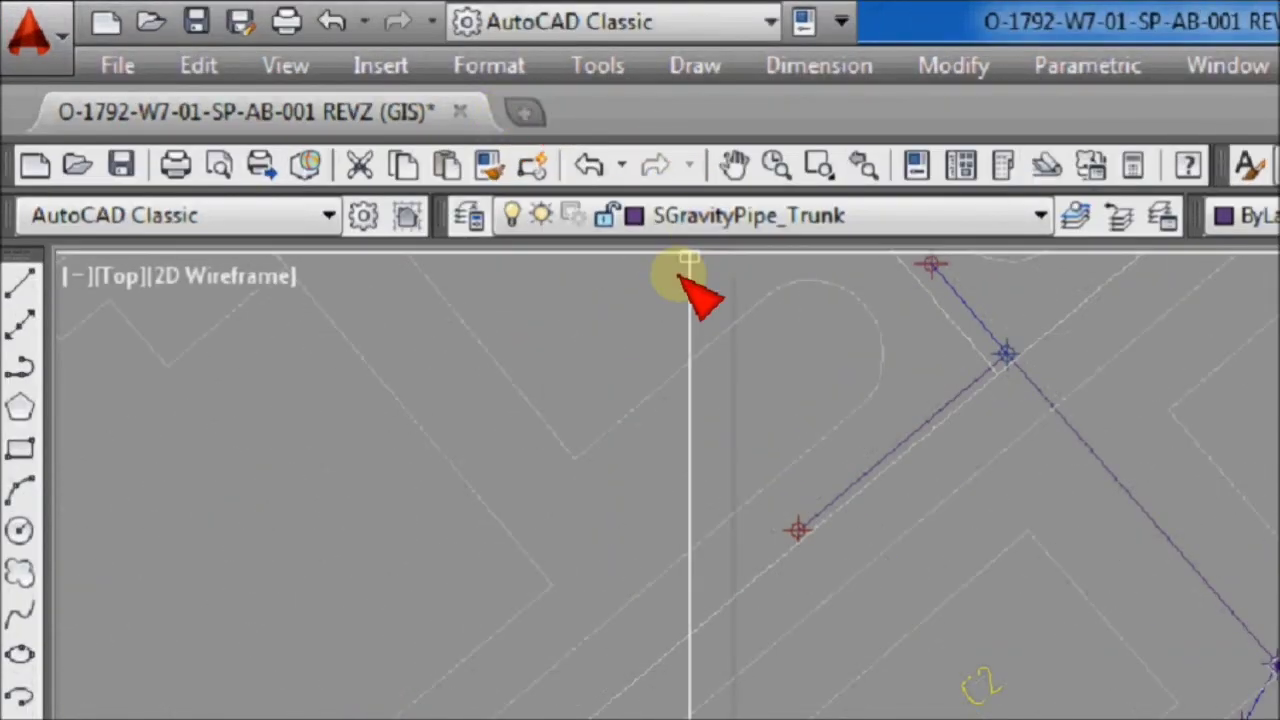
Create a new drawing from the acad template and turn its grid off
click(524, 115)
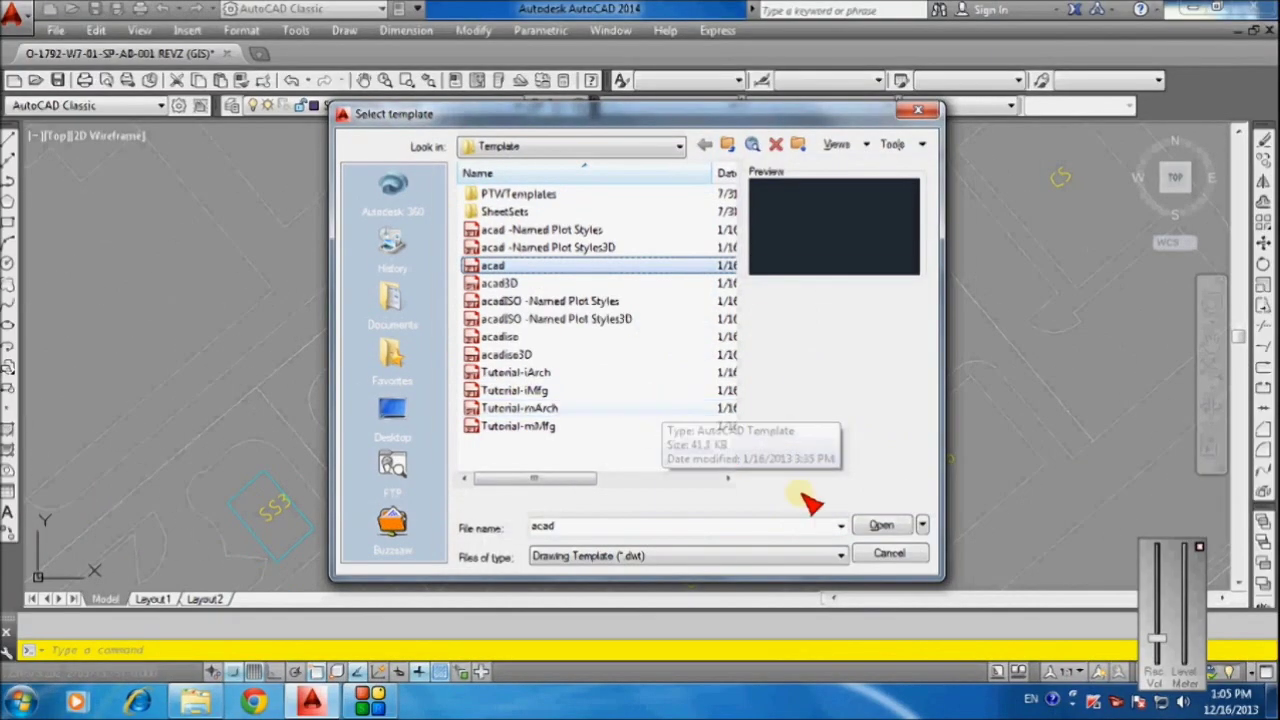
click(883, 530)
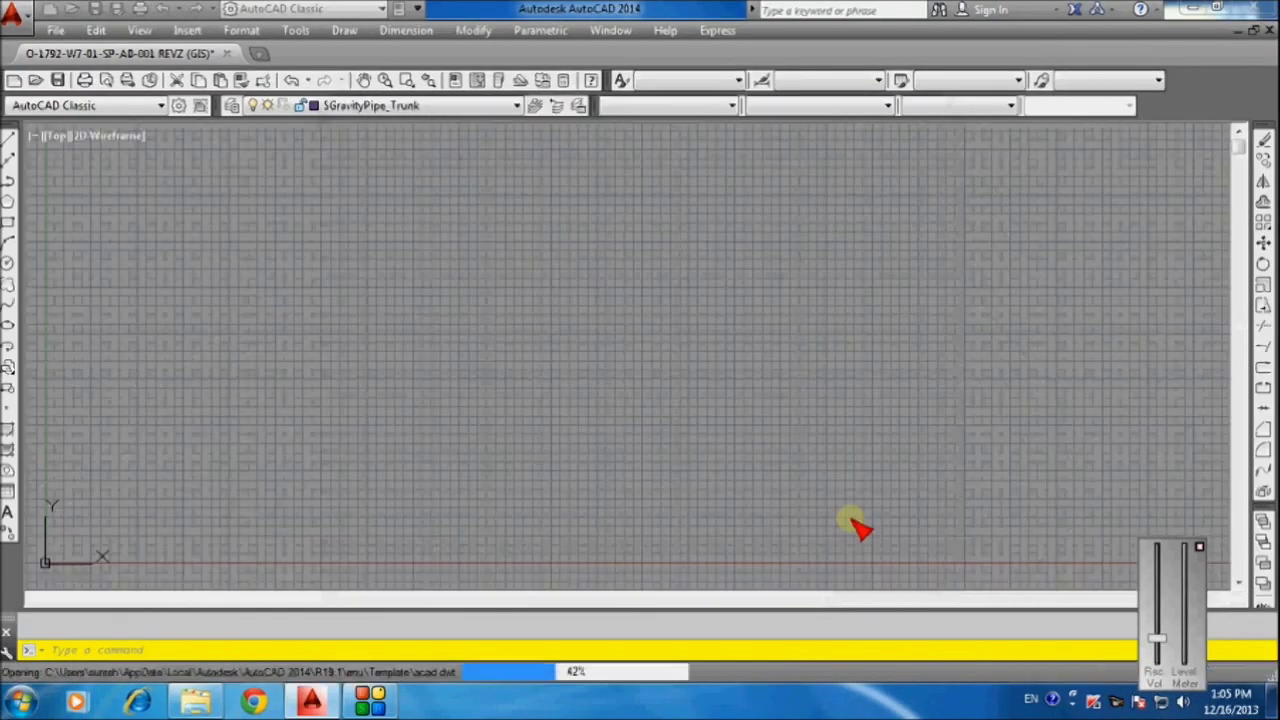
key(F7)
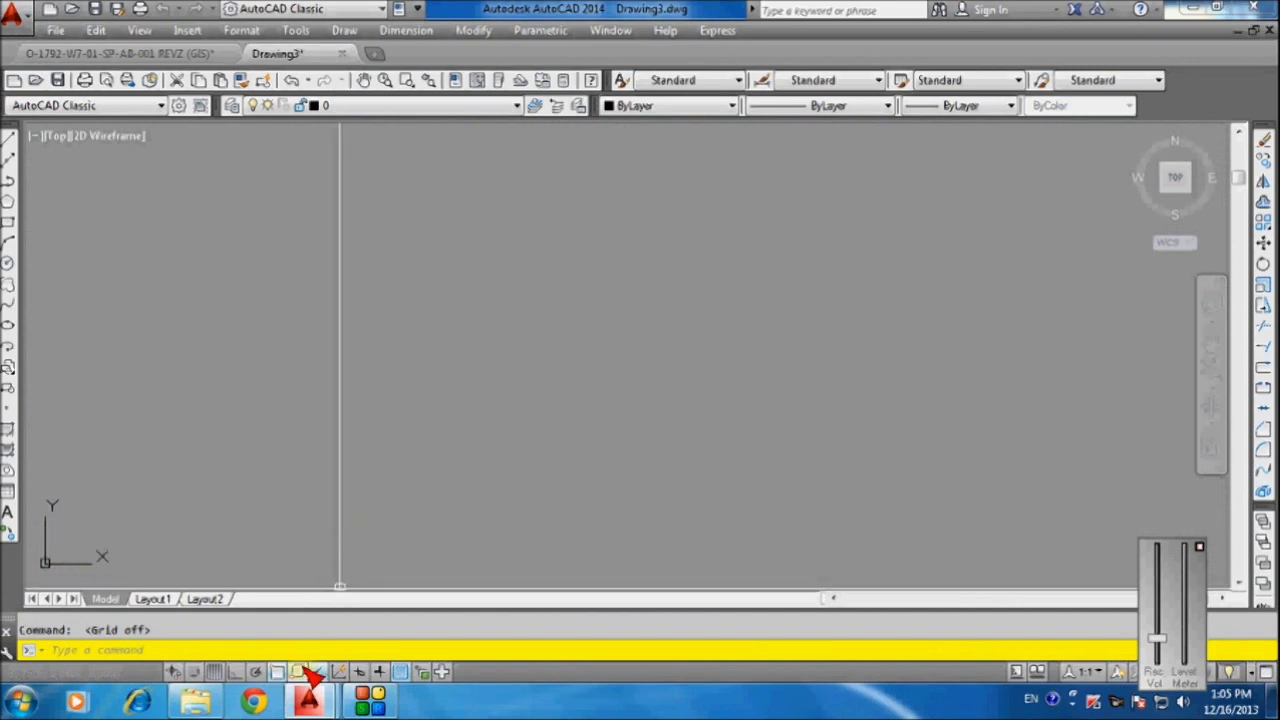
Load the SURVEYOR AutoLISP file from the D:\SURVEYOR\SURVEYOR folder into the new drawing
click(205, 703)
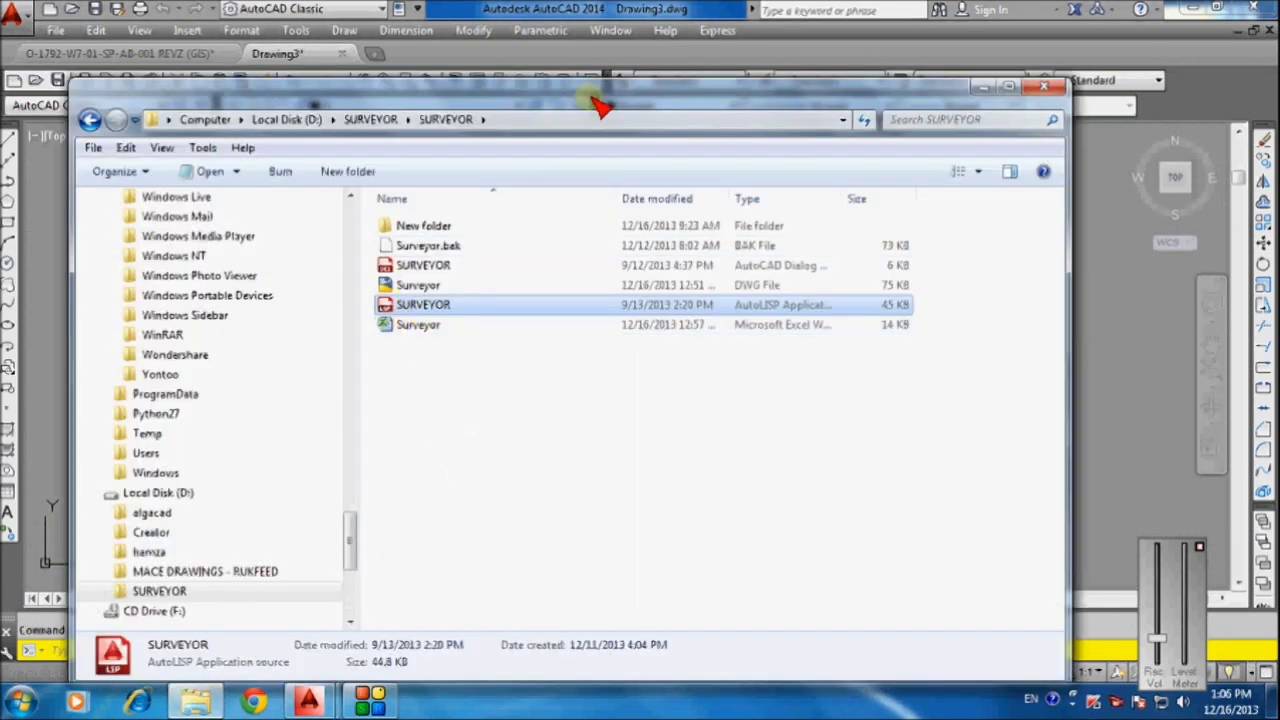
drag(600, 104, 951, 118)
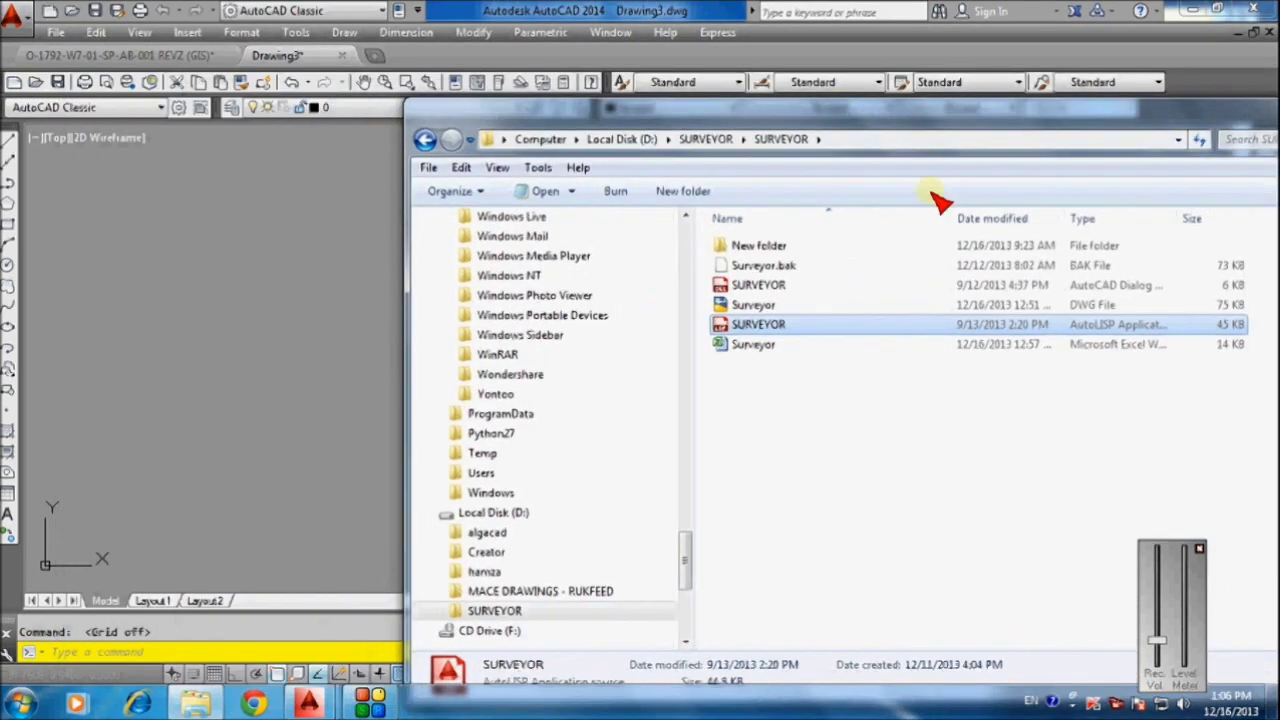
click(768, 332)
drag(768, 332, 262, 402)
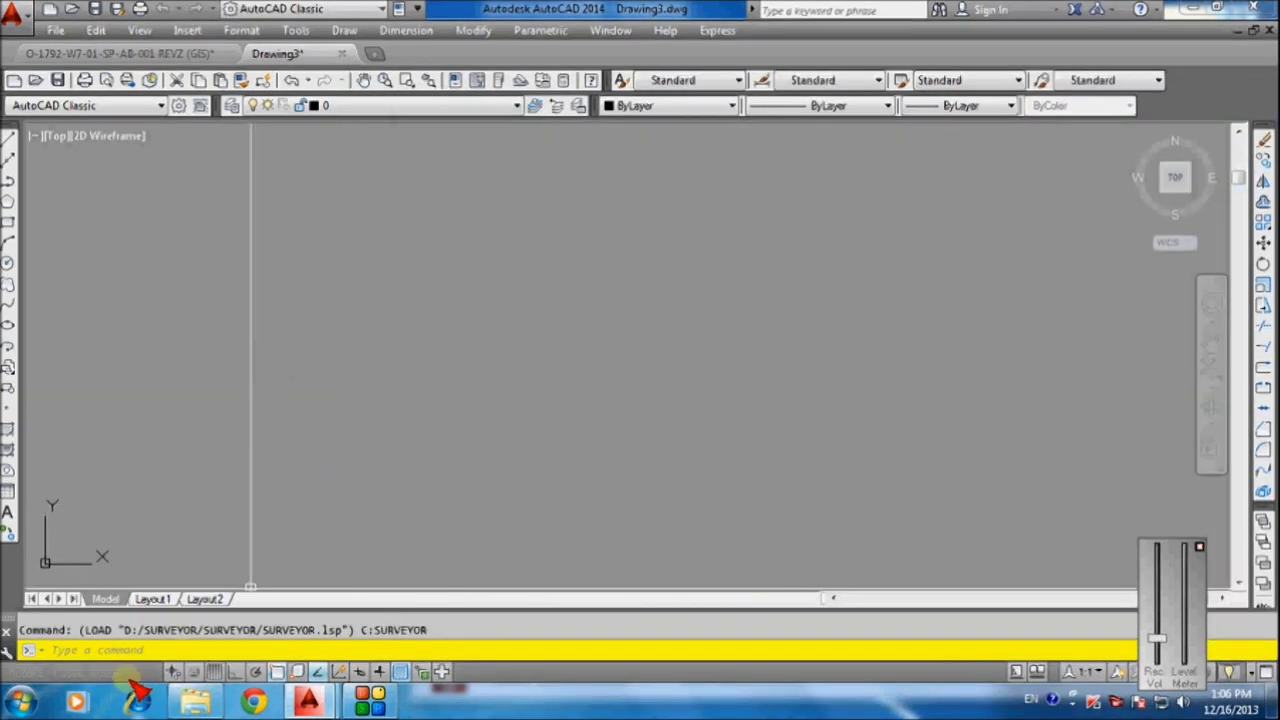
Turn snap mode on and run the SURVEYOR command to open its import dialog
click(140, 651)
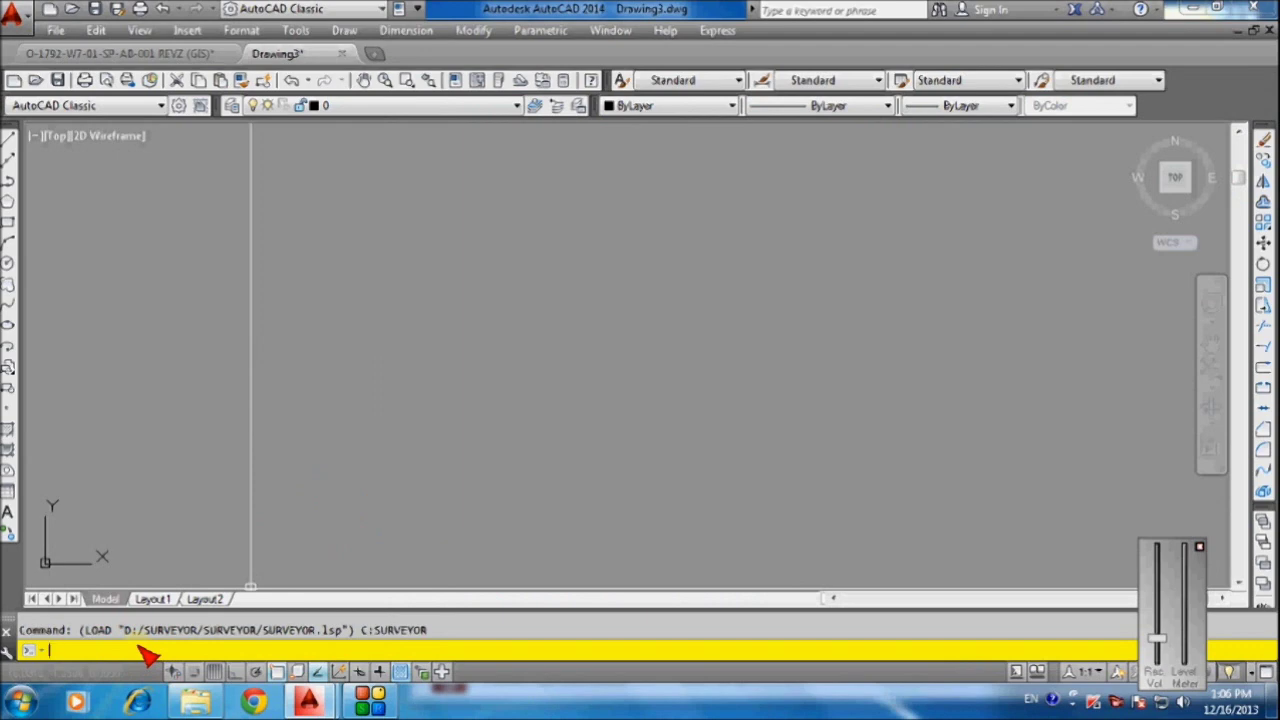
key(F9)
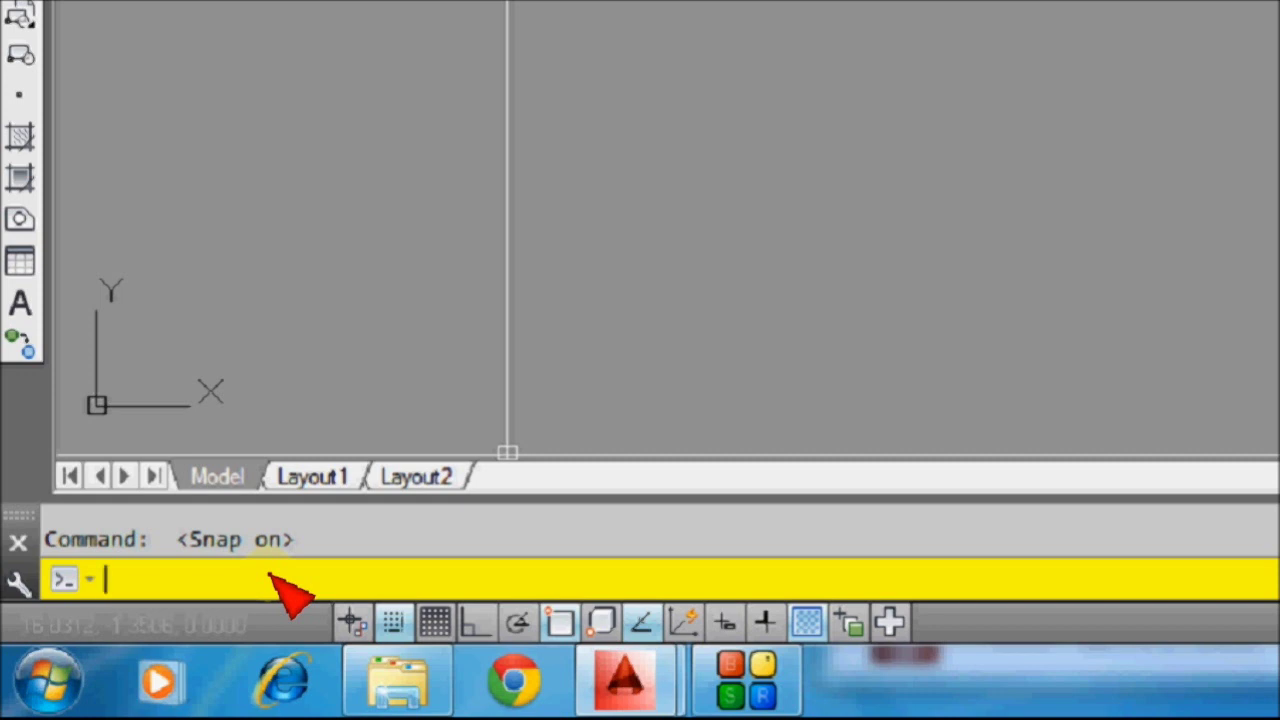
click(270, 578)
text(SURVEYOR)
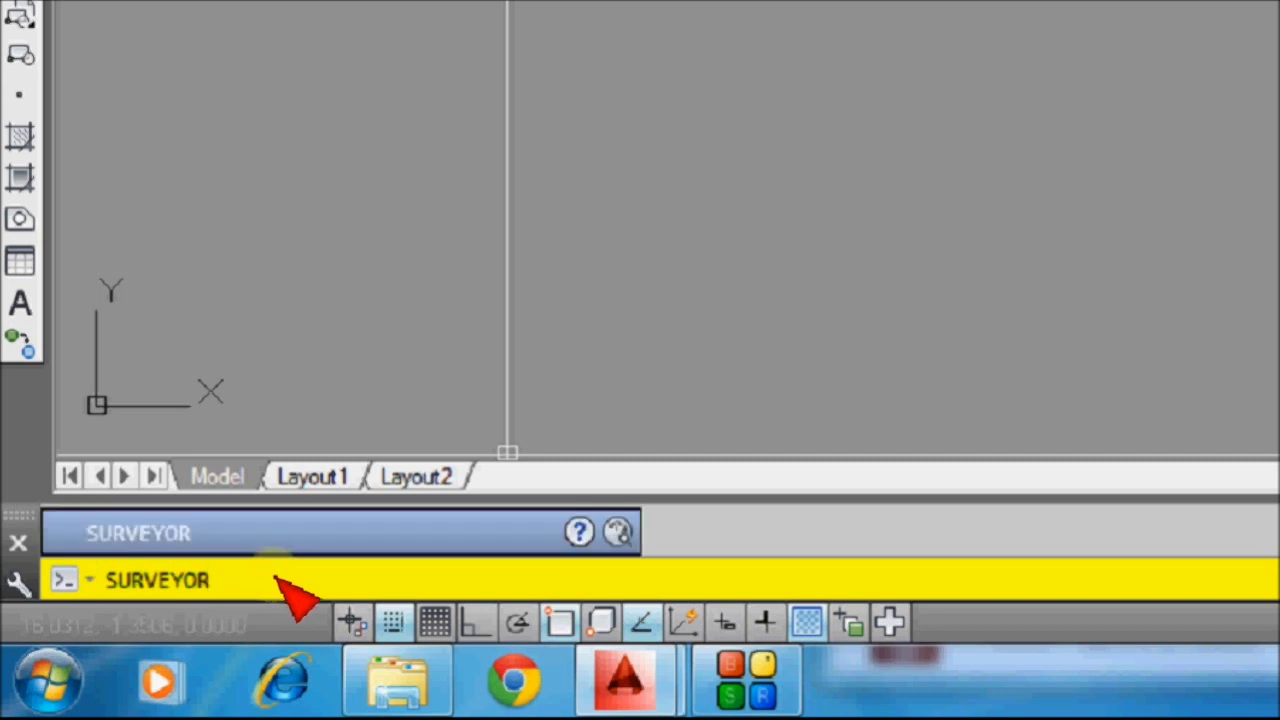
click(287, 586)
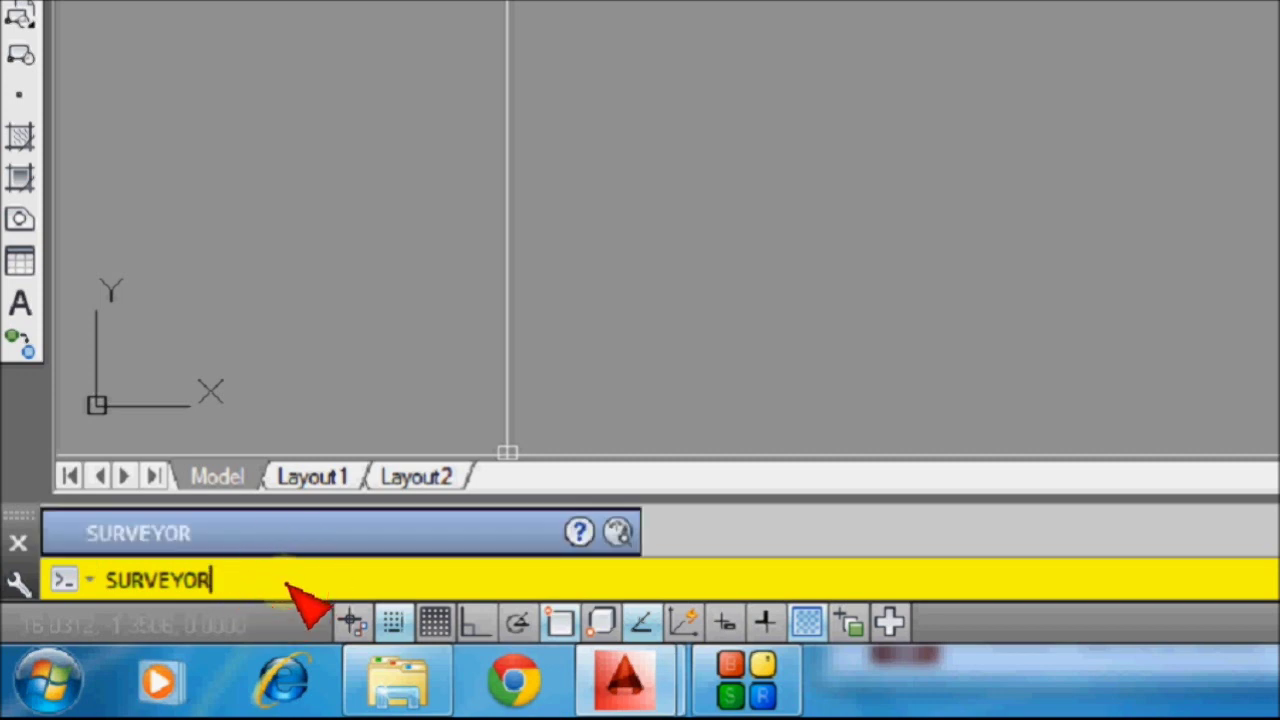
key(Return)
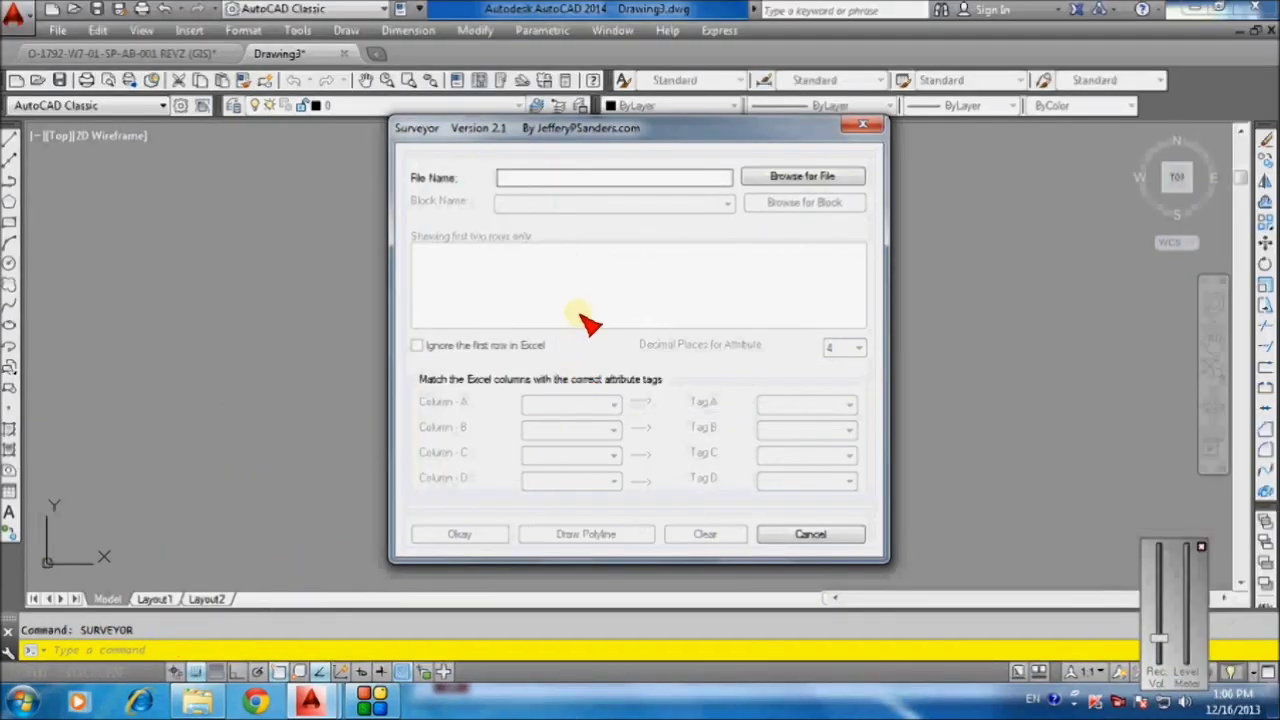
Choose the Excel workbook Surveyor in D:\SURVEYOR\SURVEYOR as the file to import from
click(790, 178)
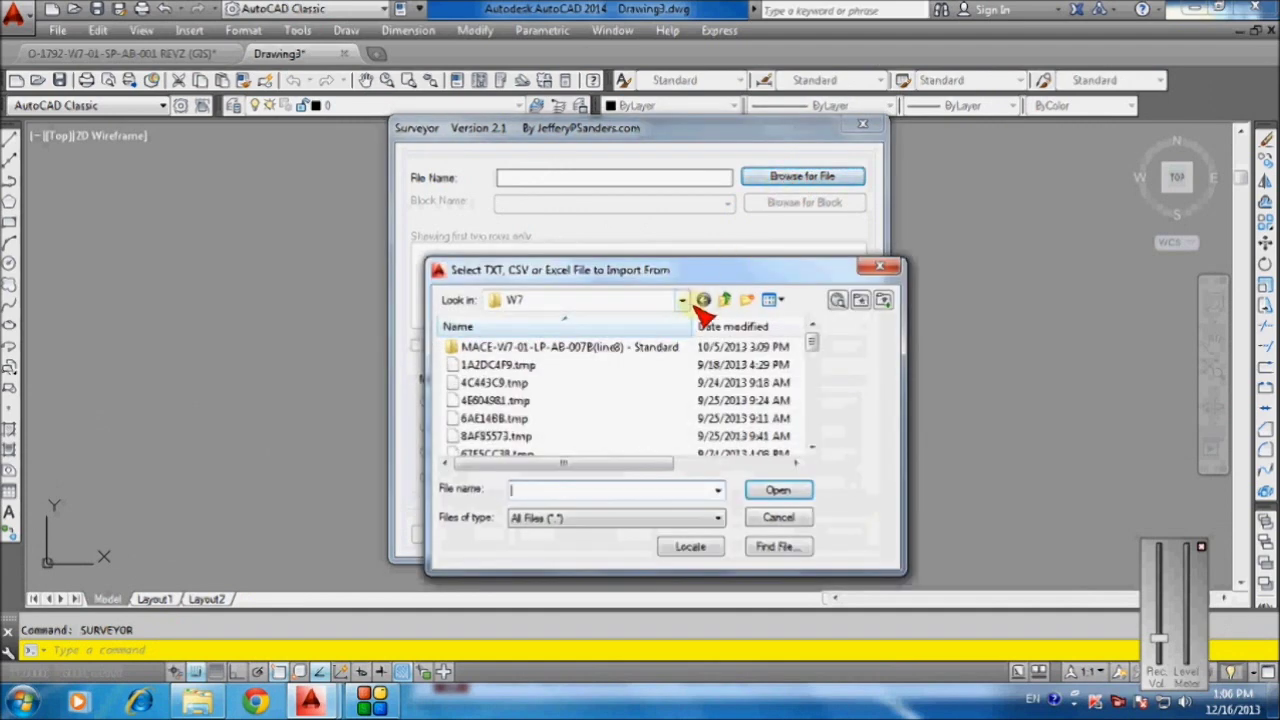
click(681, 300)
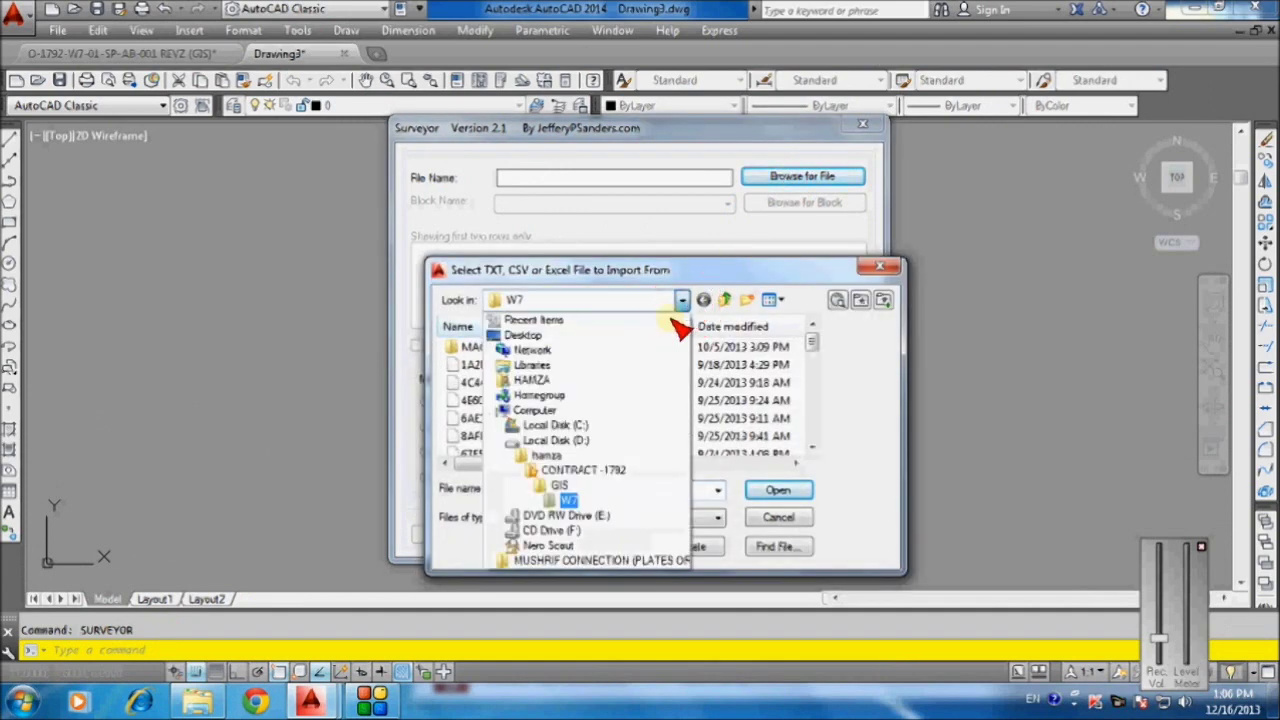
click(575, 440)
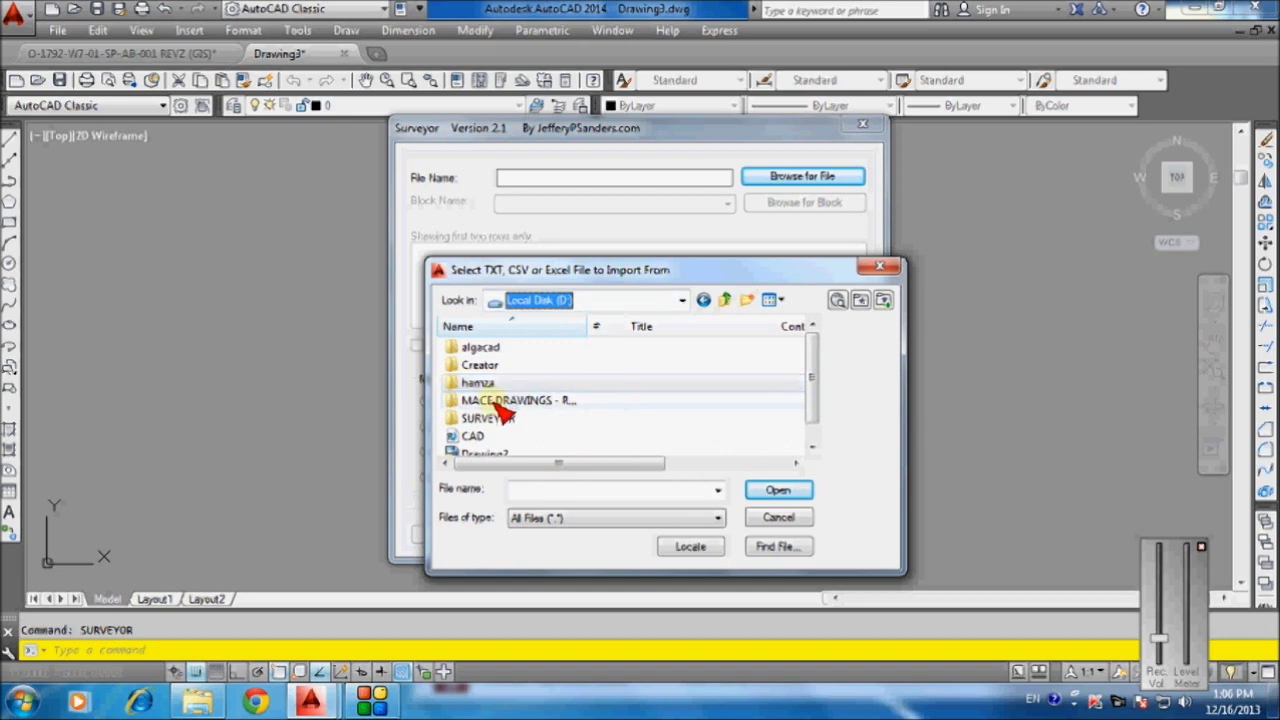
double_click(488, 419)
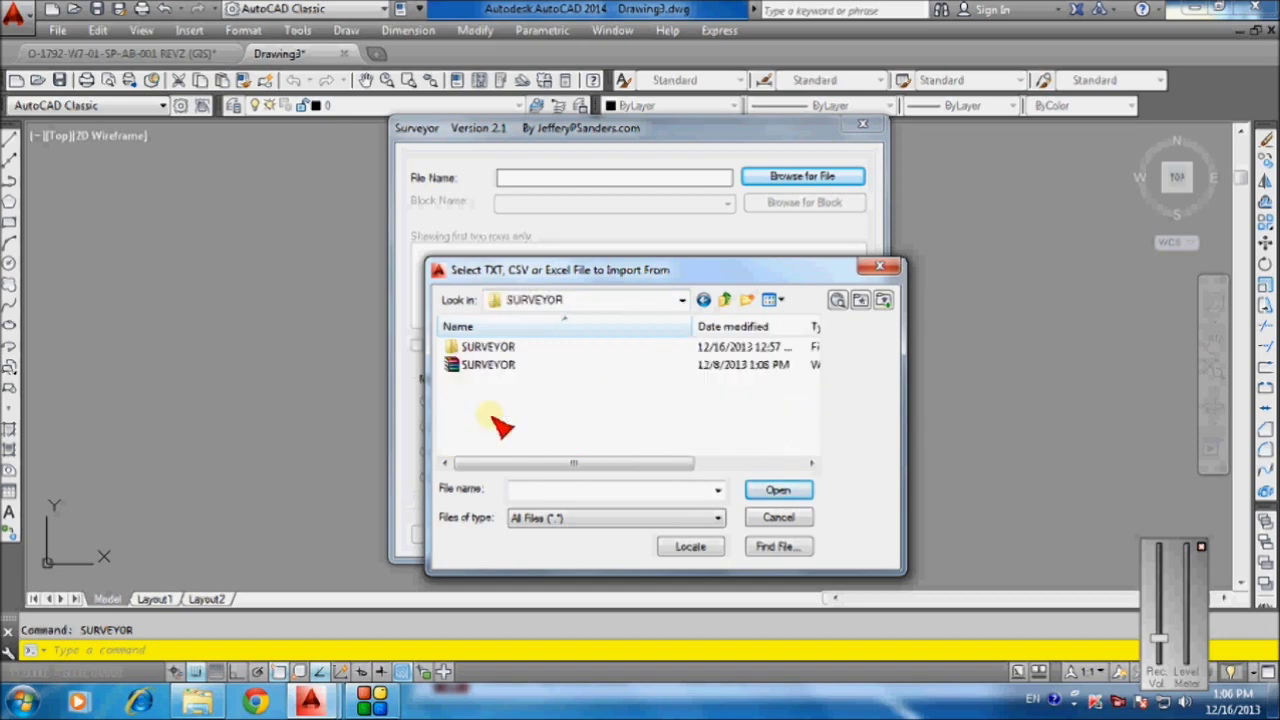
double_click(487, 348)
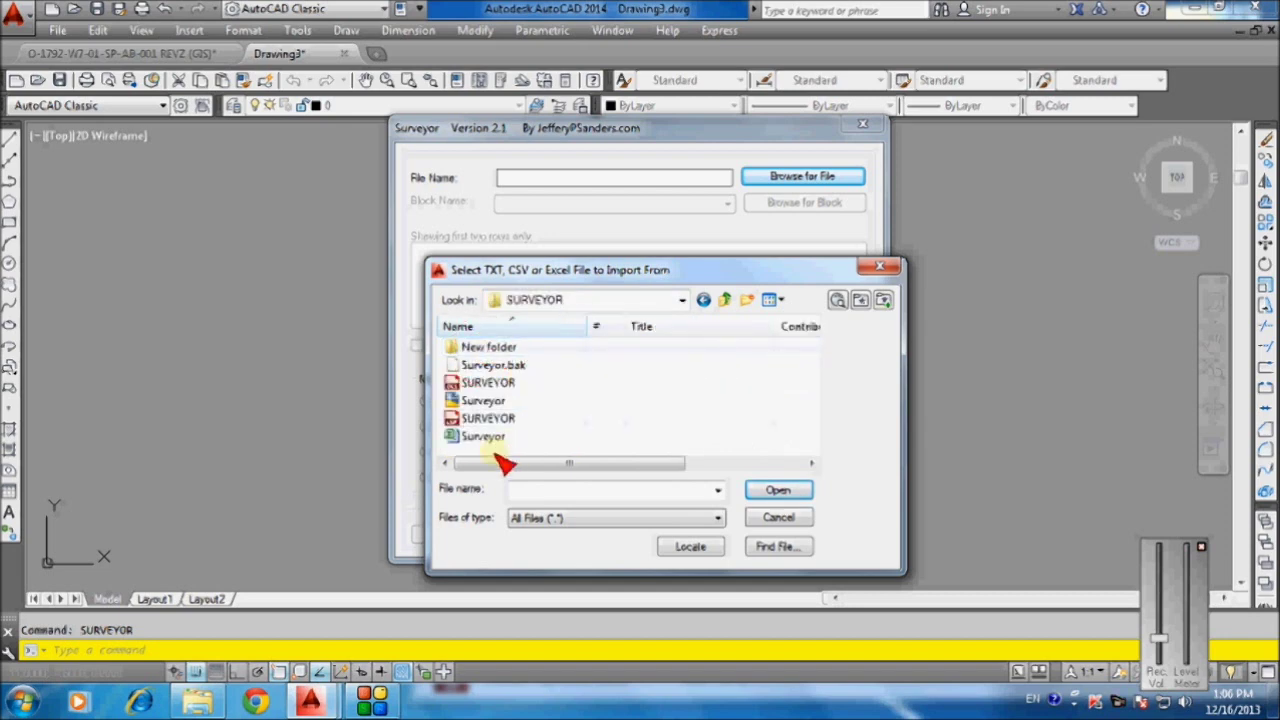
click(487, 438)
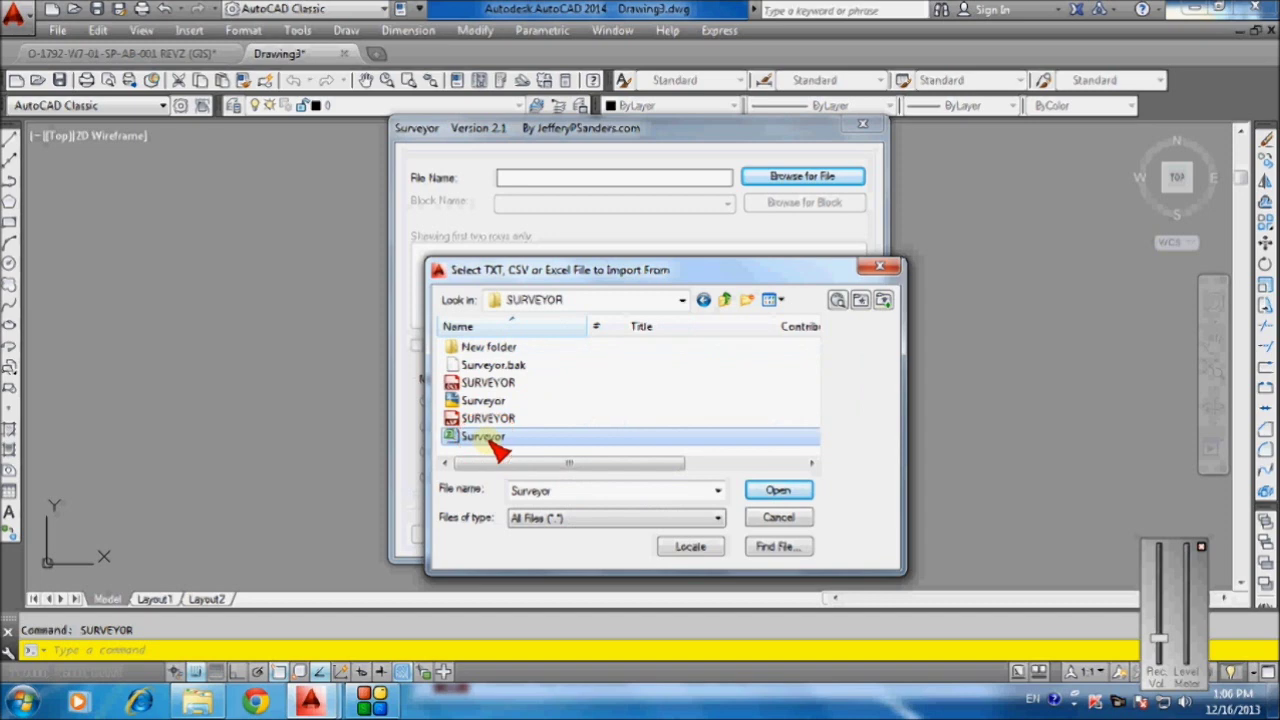
click(777, 490)
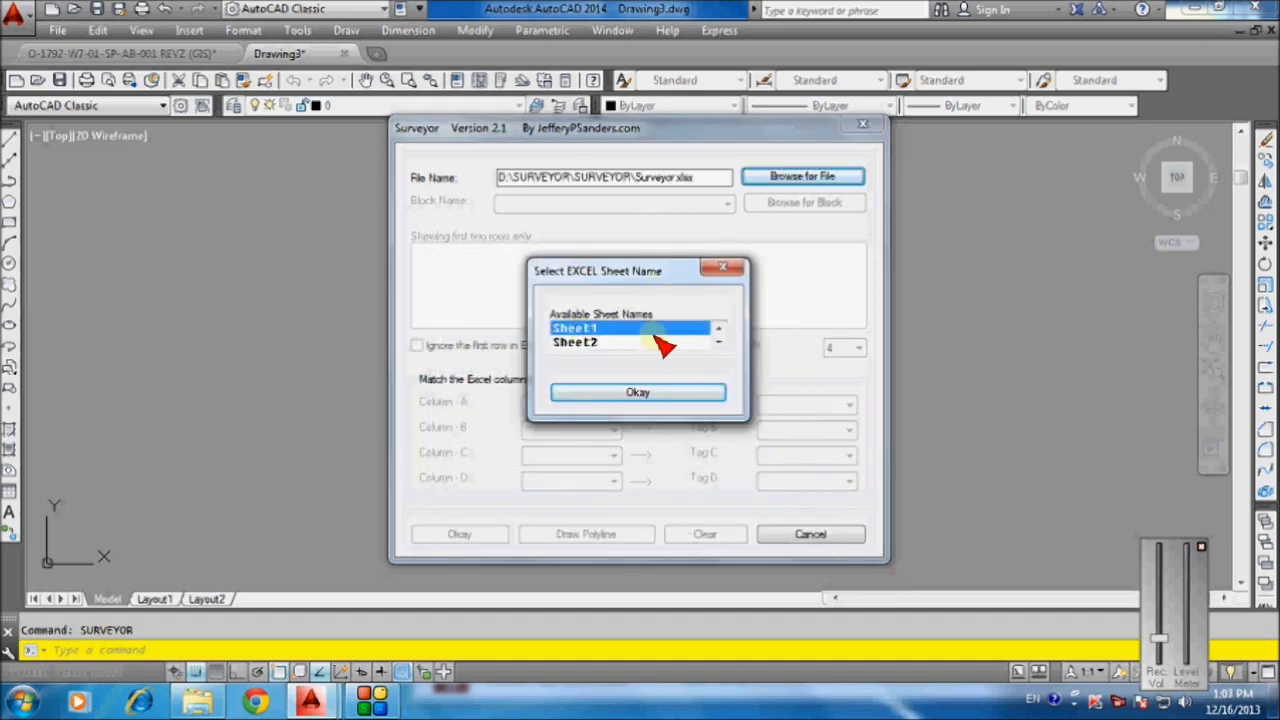
Read the data from Sheet1 and choose the Surveyor drawing in D:\SURVEYOR\SURVEYOR as the block to insert
click(630, 396)
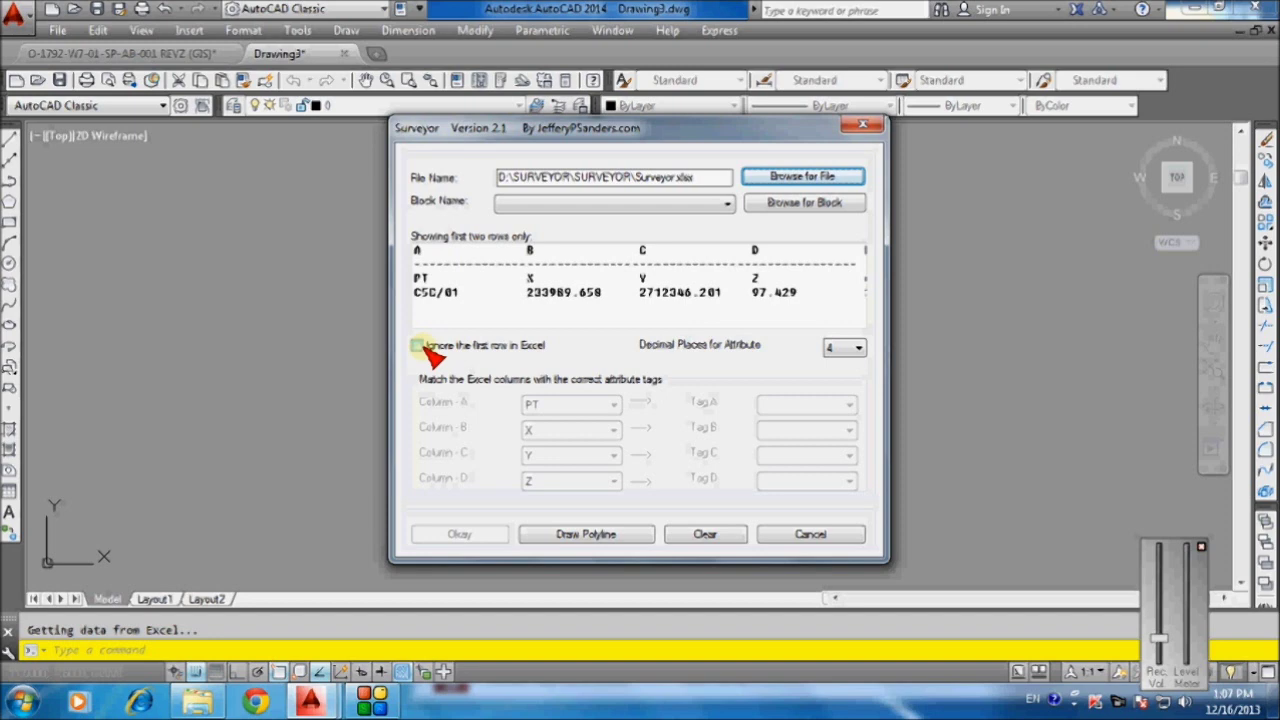
click(785, 207)
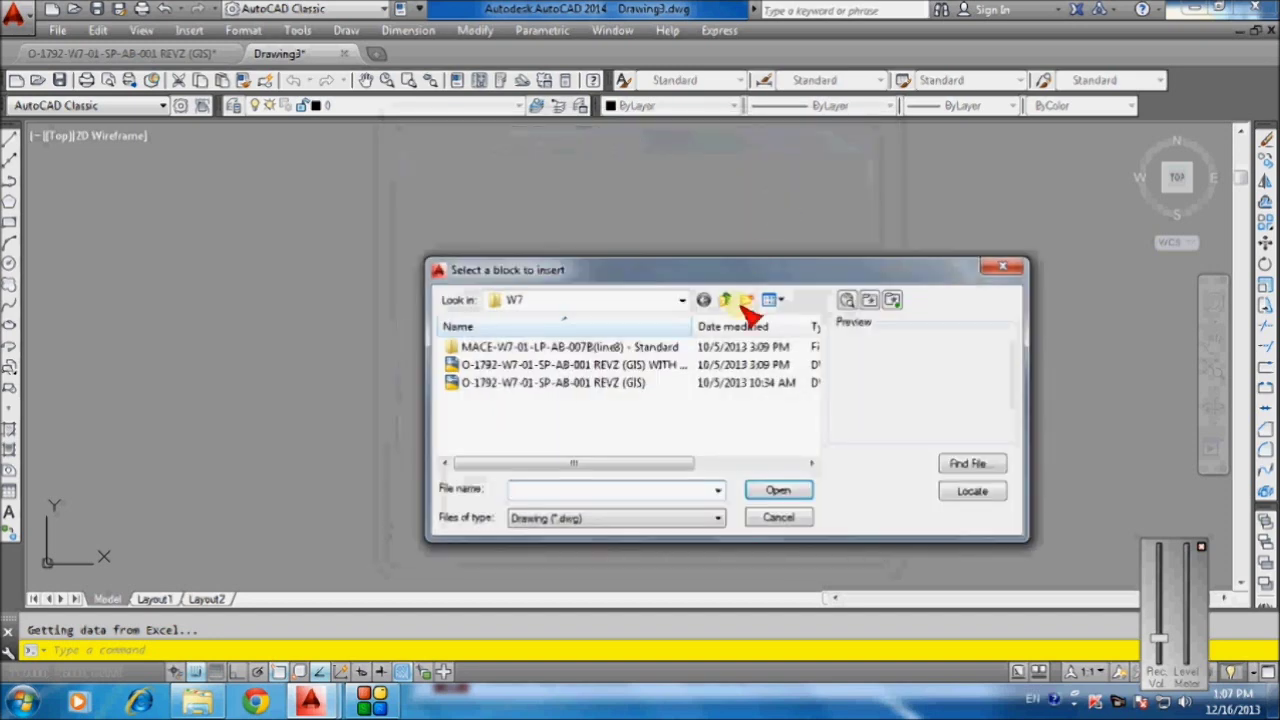
click(682, 300)
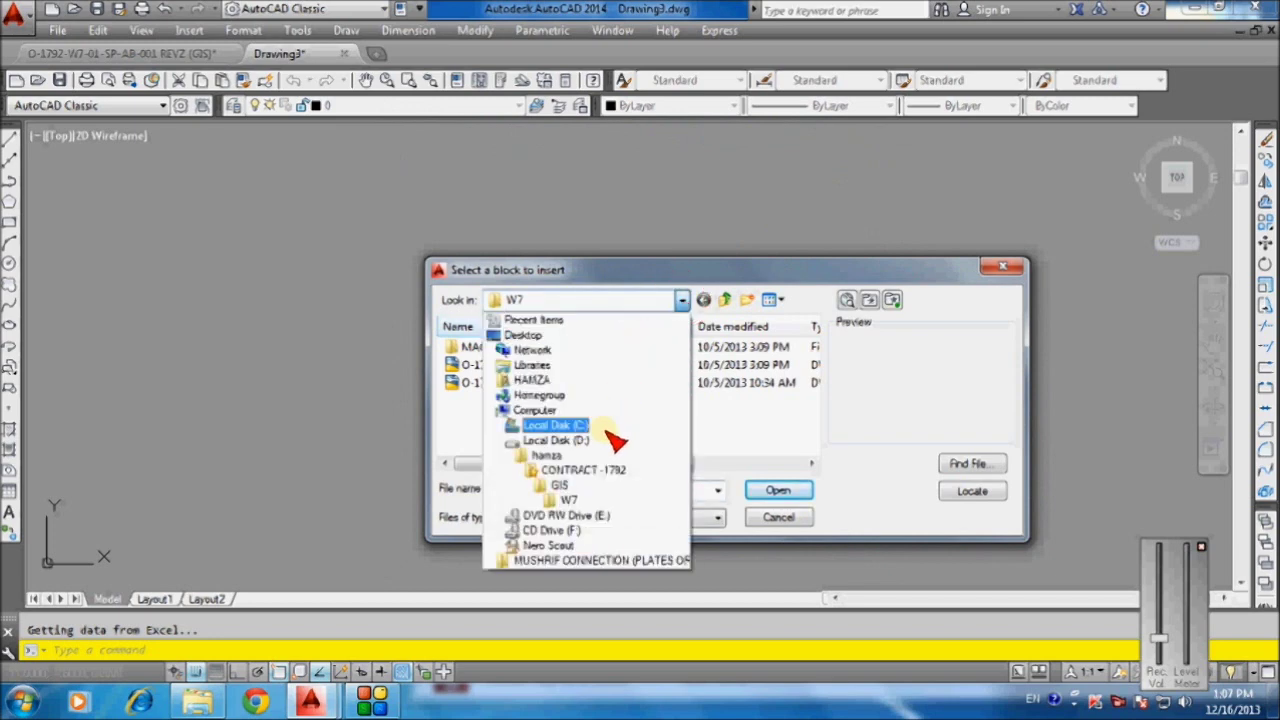
click(603, 441)
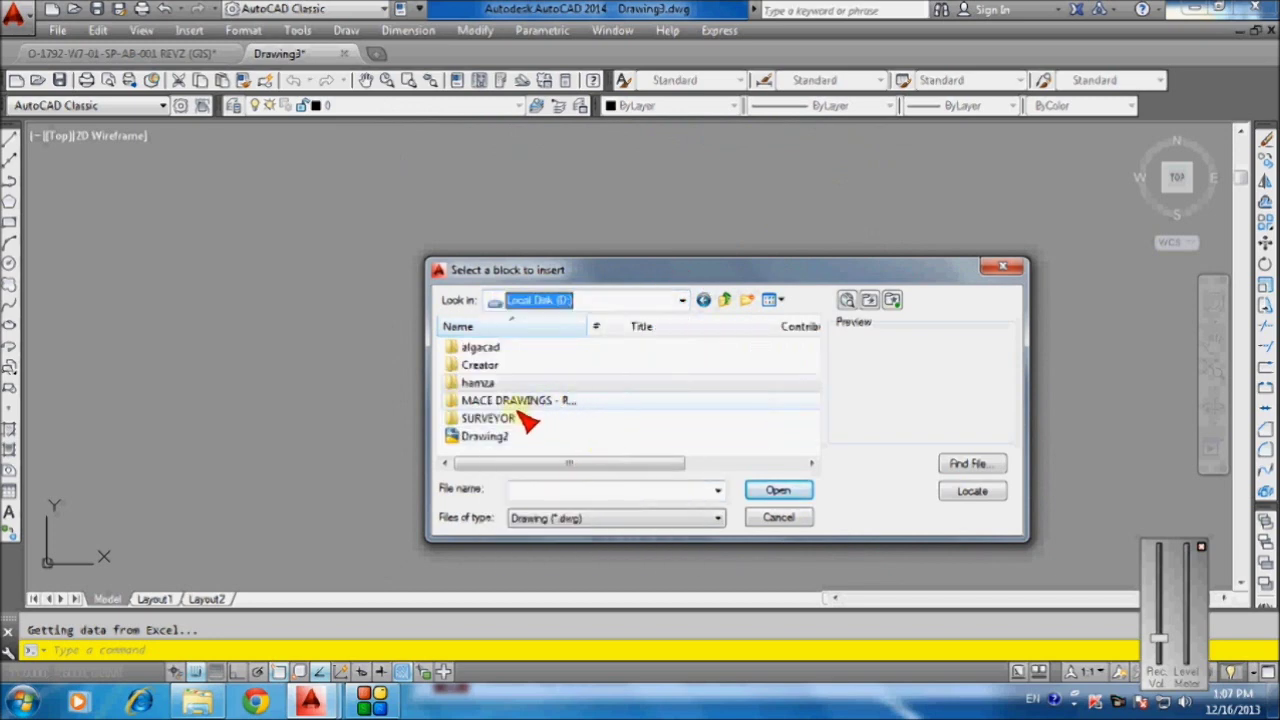
double_click(522, 419)
double_click(520, 352)
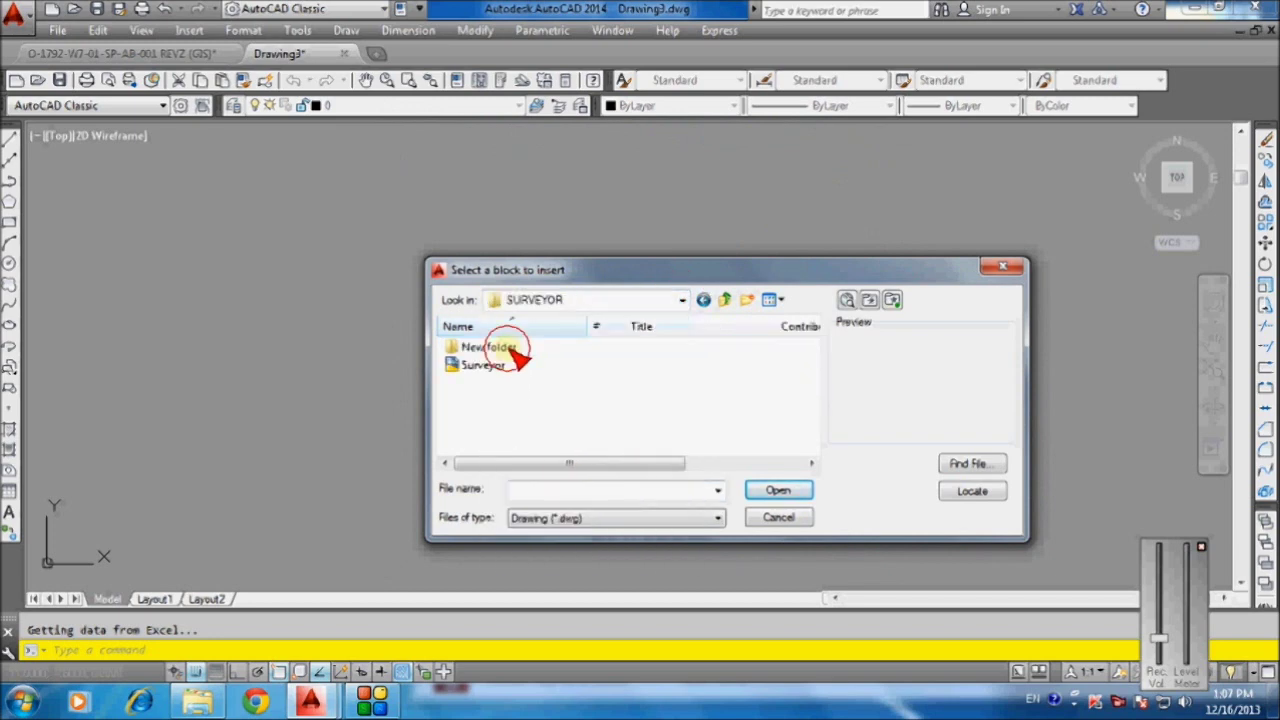
click(490, 366)
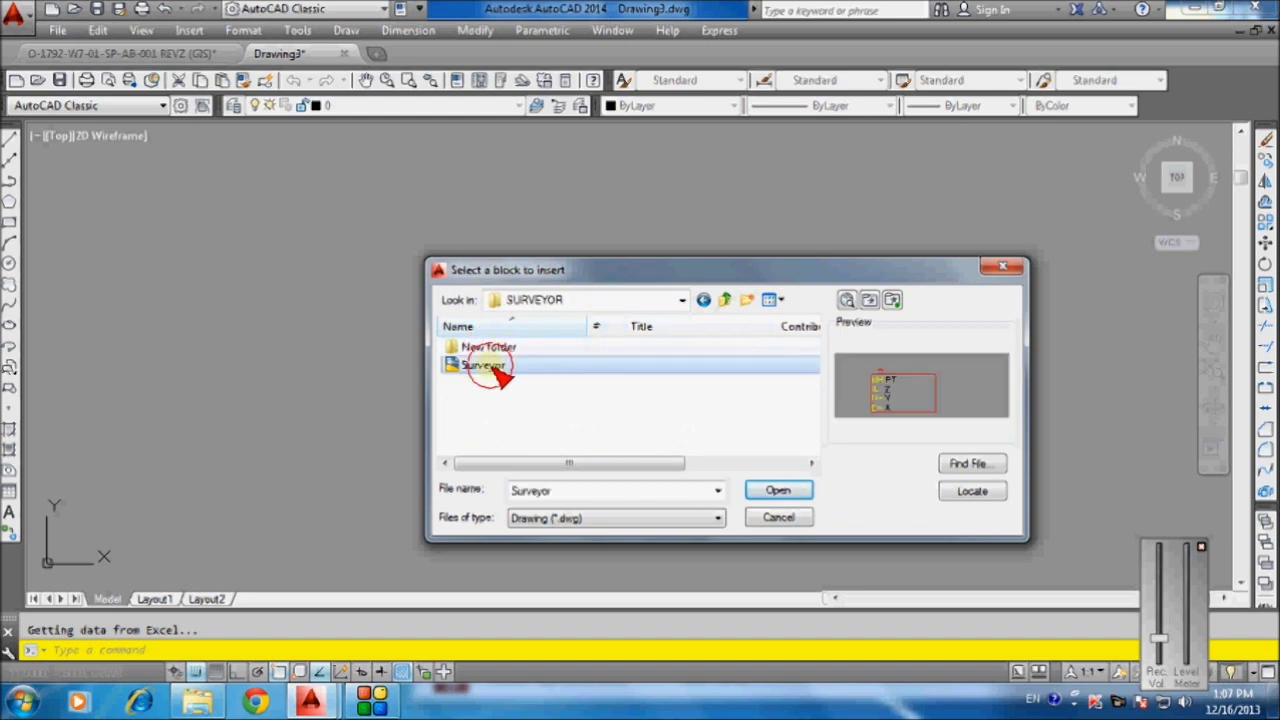
click(772, 492)
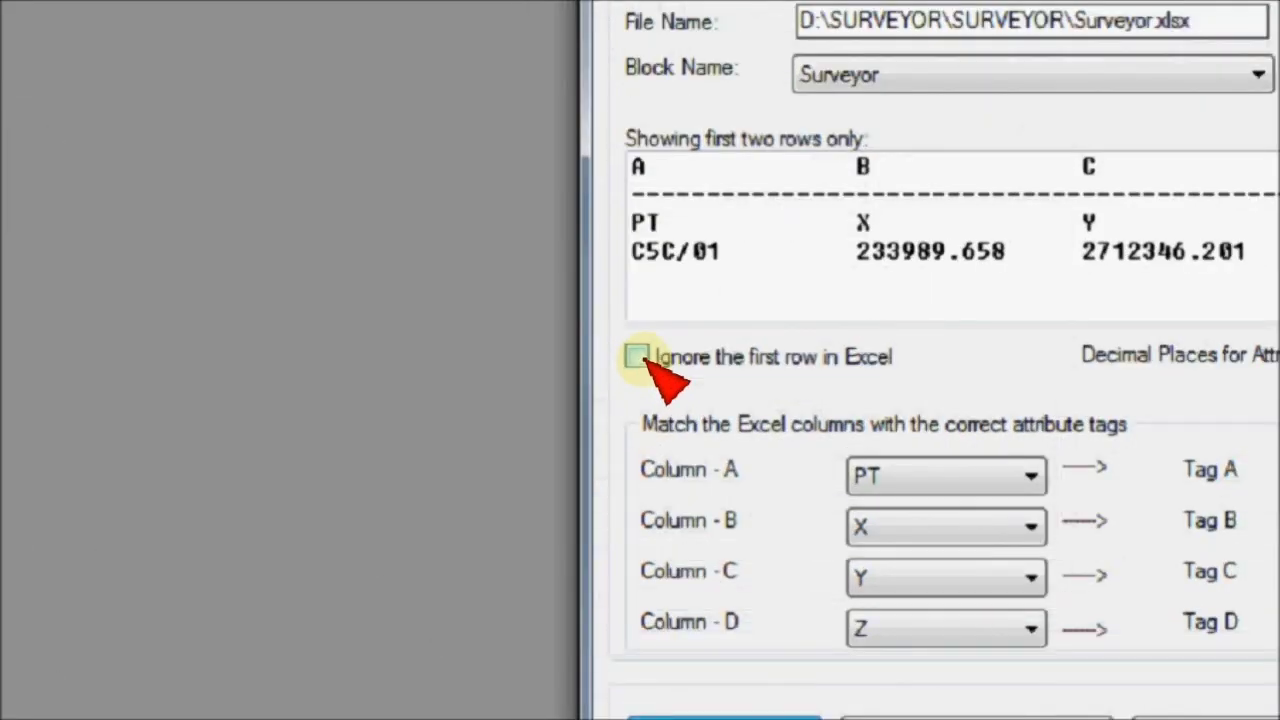
Import the survey points with the first Excel row ignored and tags A to D matched to PT, X, Y and Z
click(417, 346)
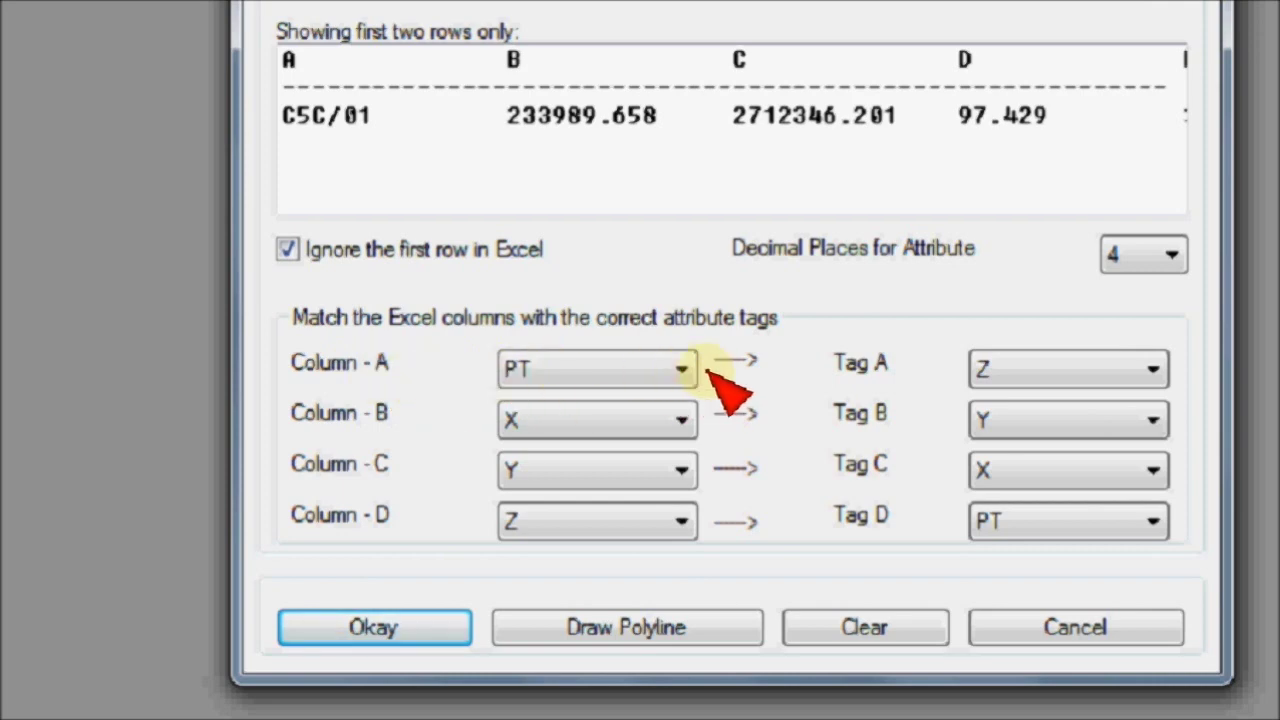
click(1140, 372)
click(1074, 475)
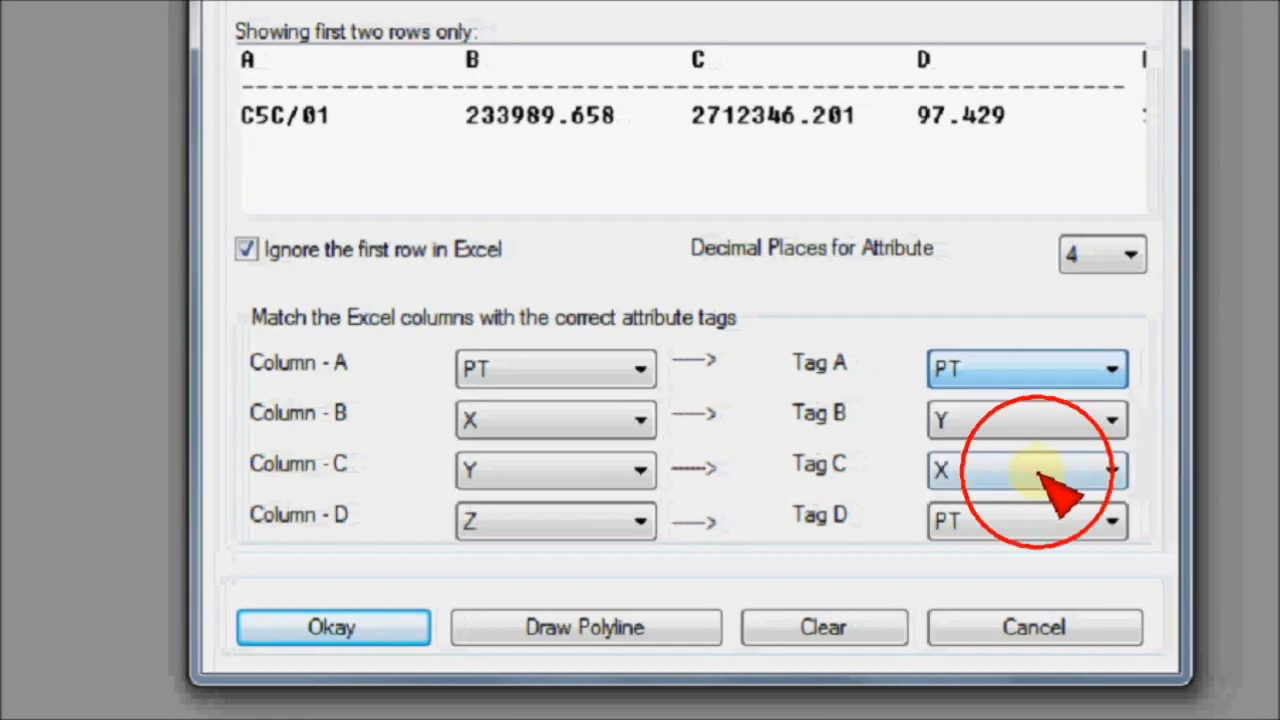
click(1052, 428)
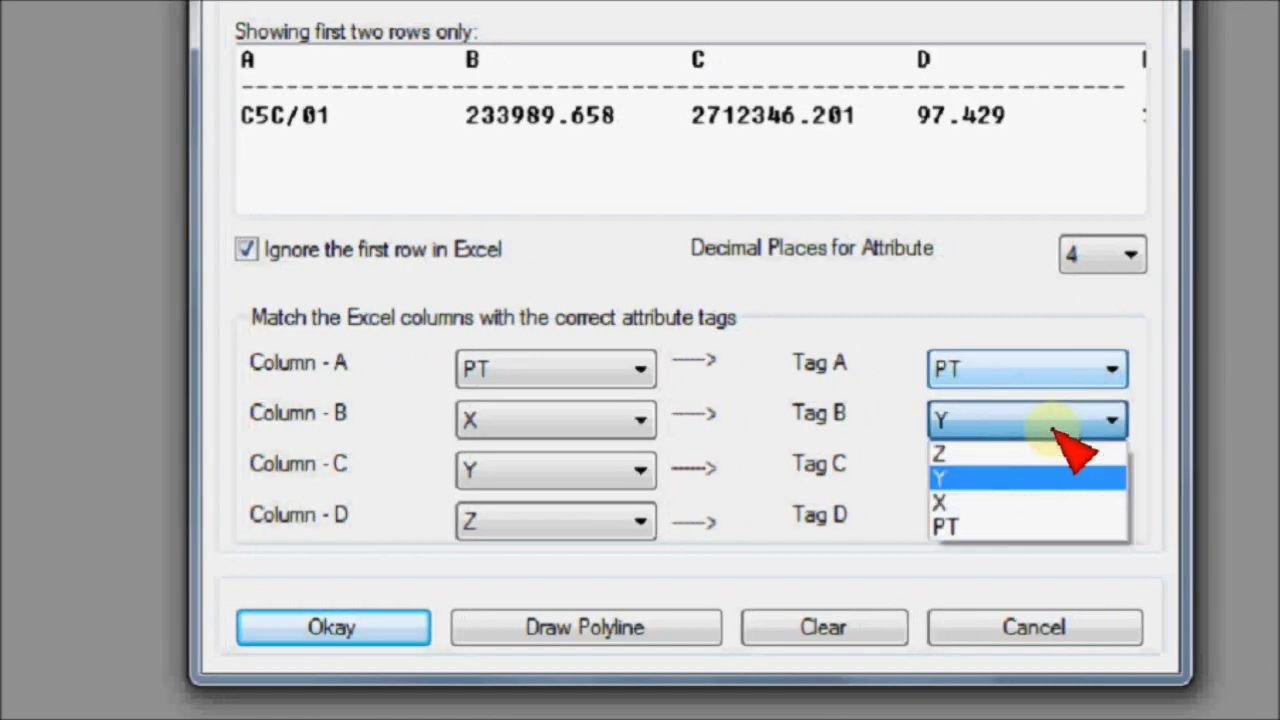
click(1010, 500)
click(1020, 472)
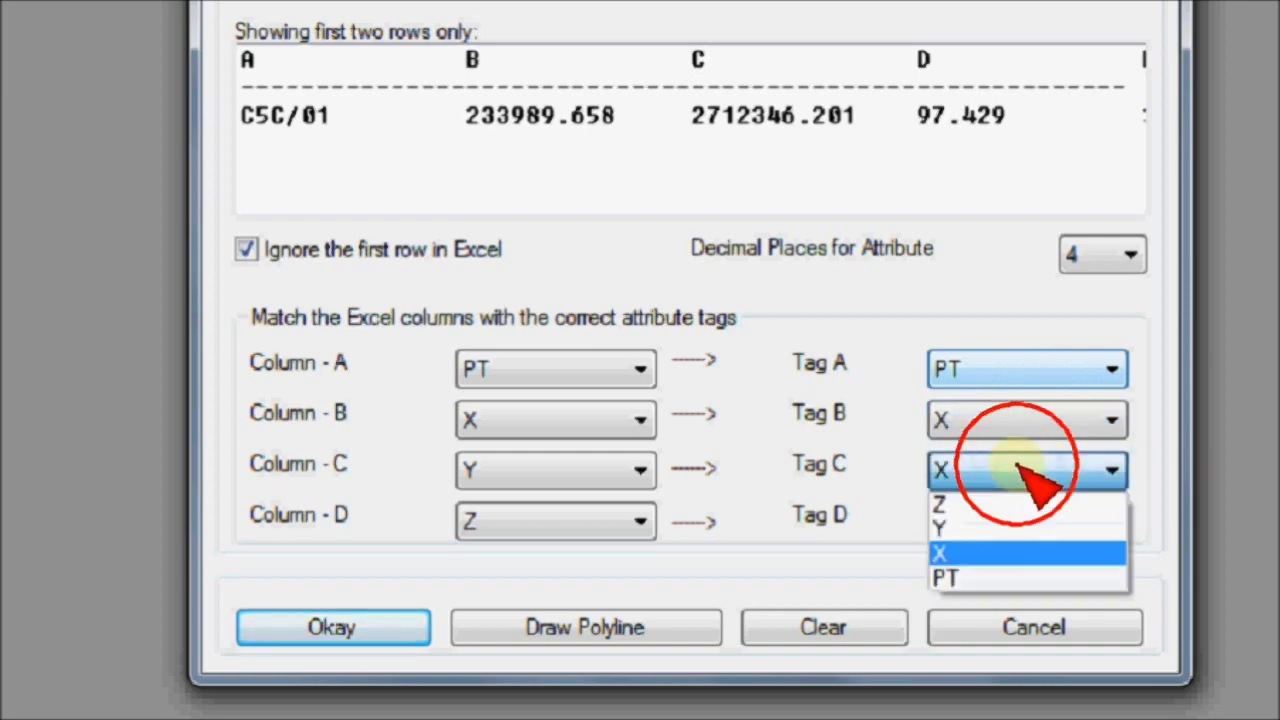
click(1004, 520)
click(1002, 510)
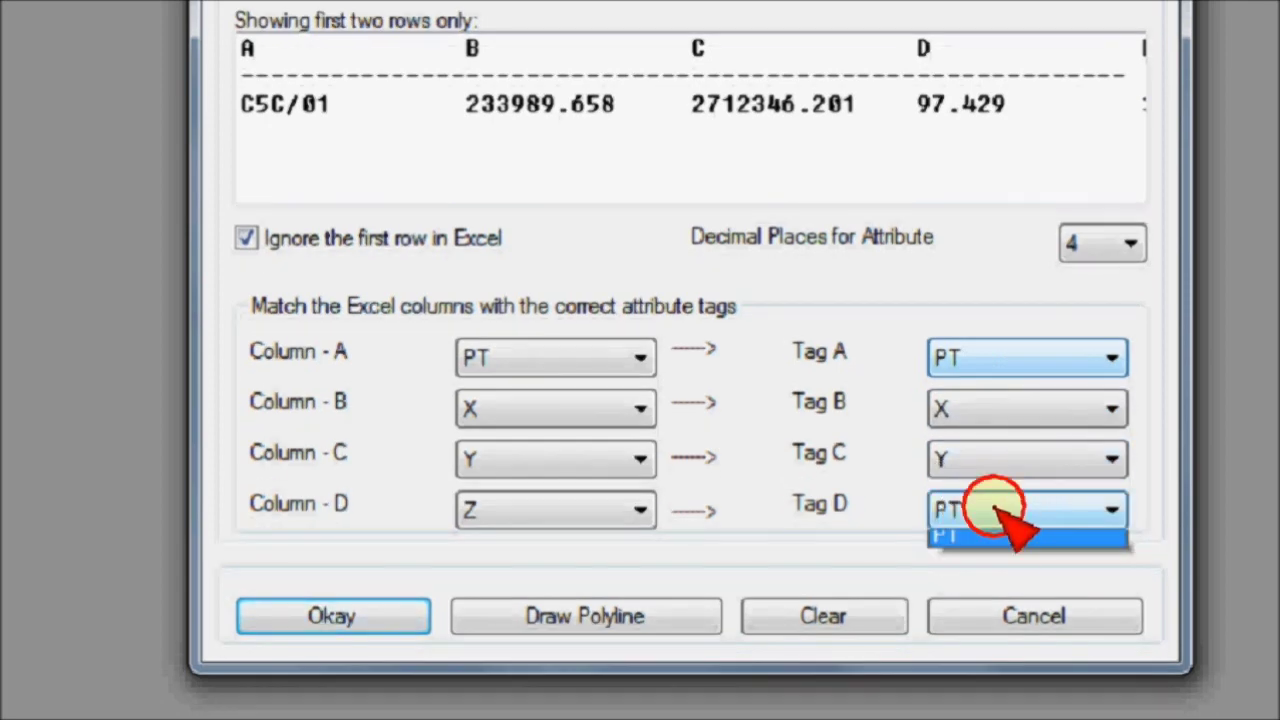
click(1000, 543)
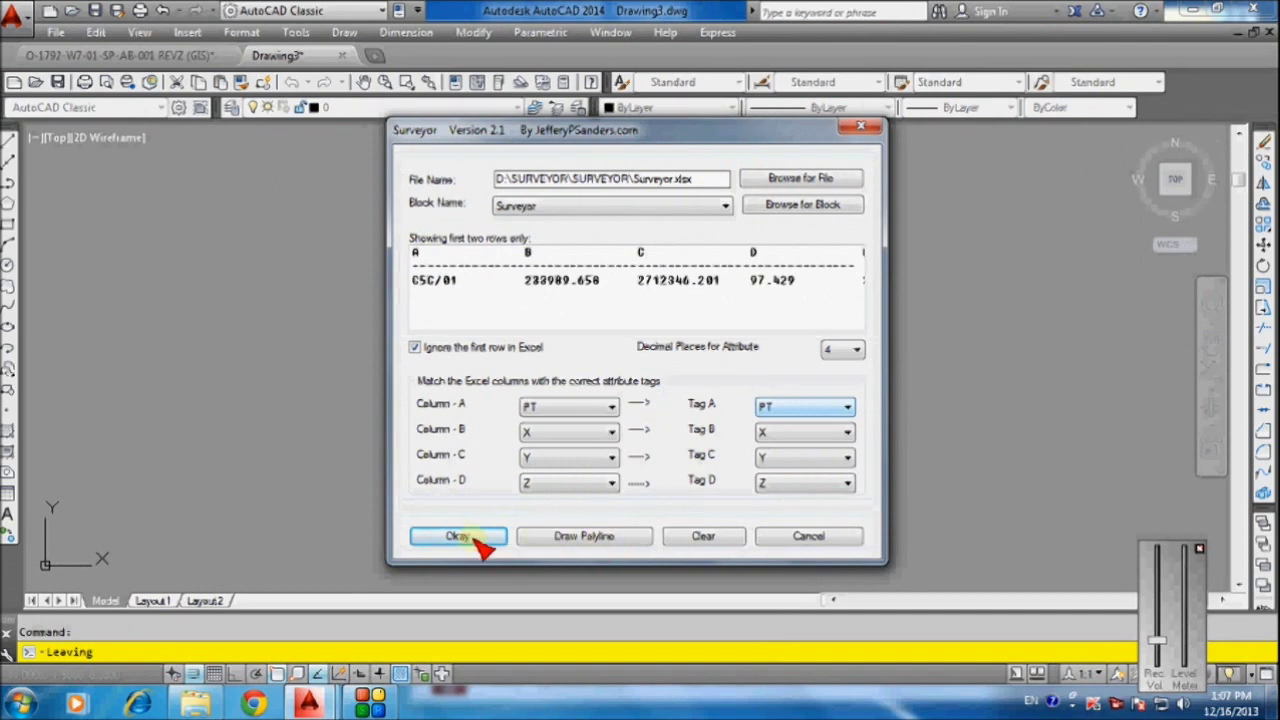
click(470, 539)
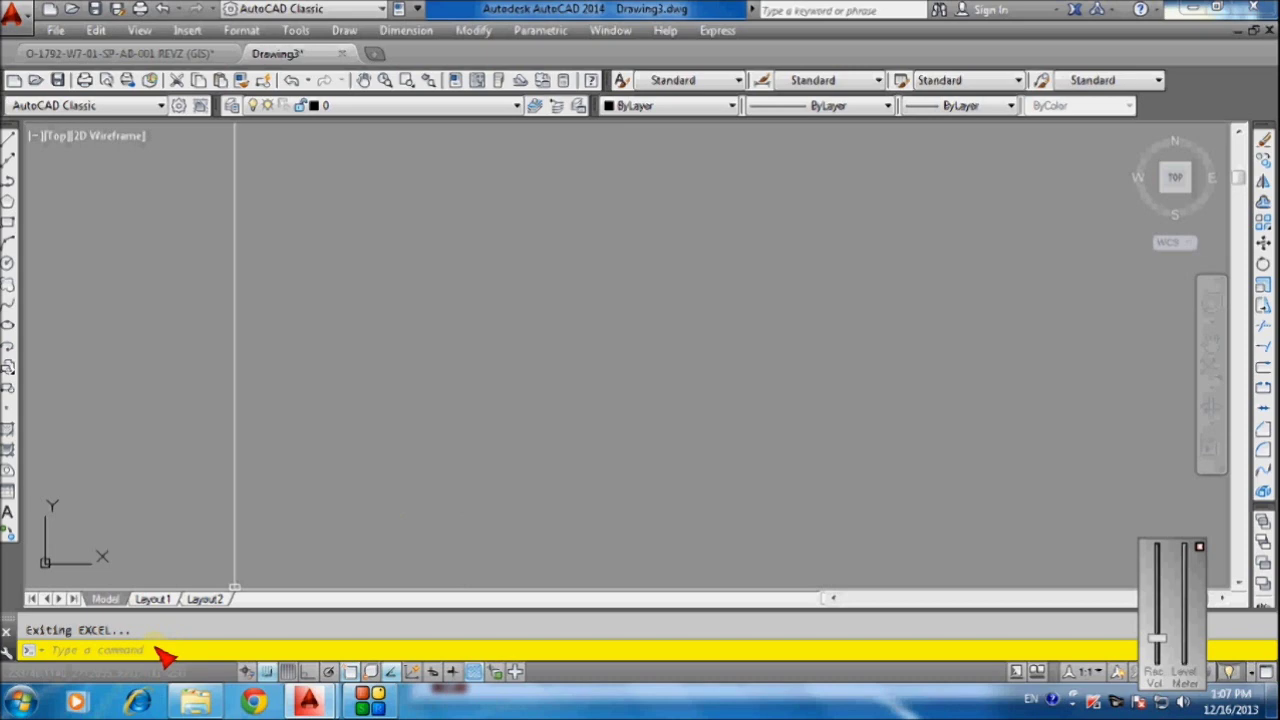
Turn snap mode off and zoom to the drawing extents with the ZOOM command
key(F9)
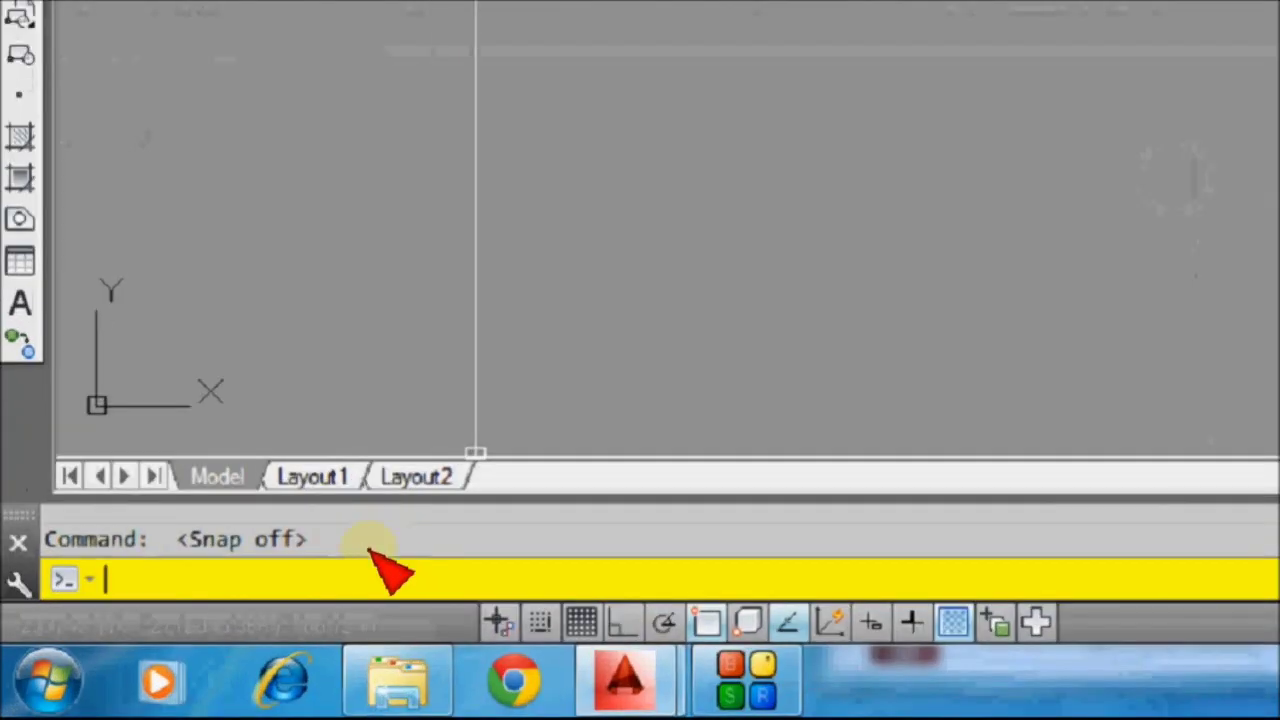
click(283, 572)
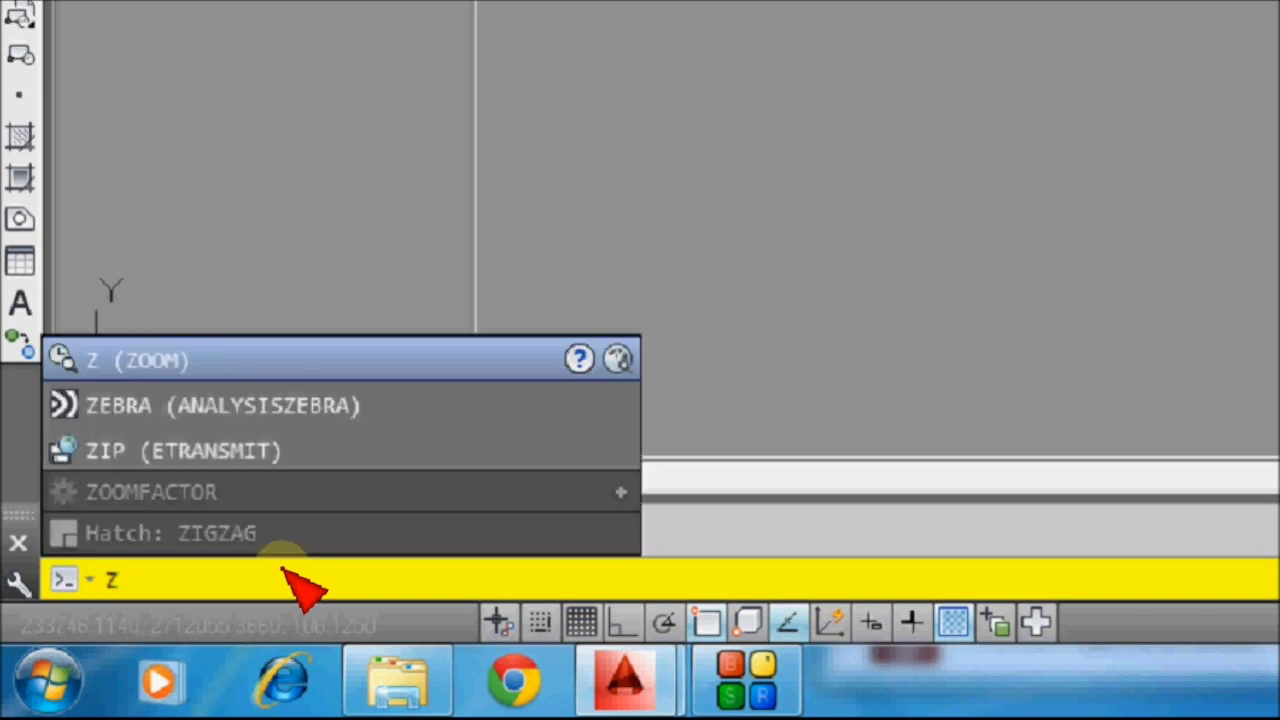
text(zoo)
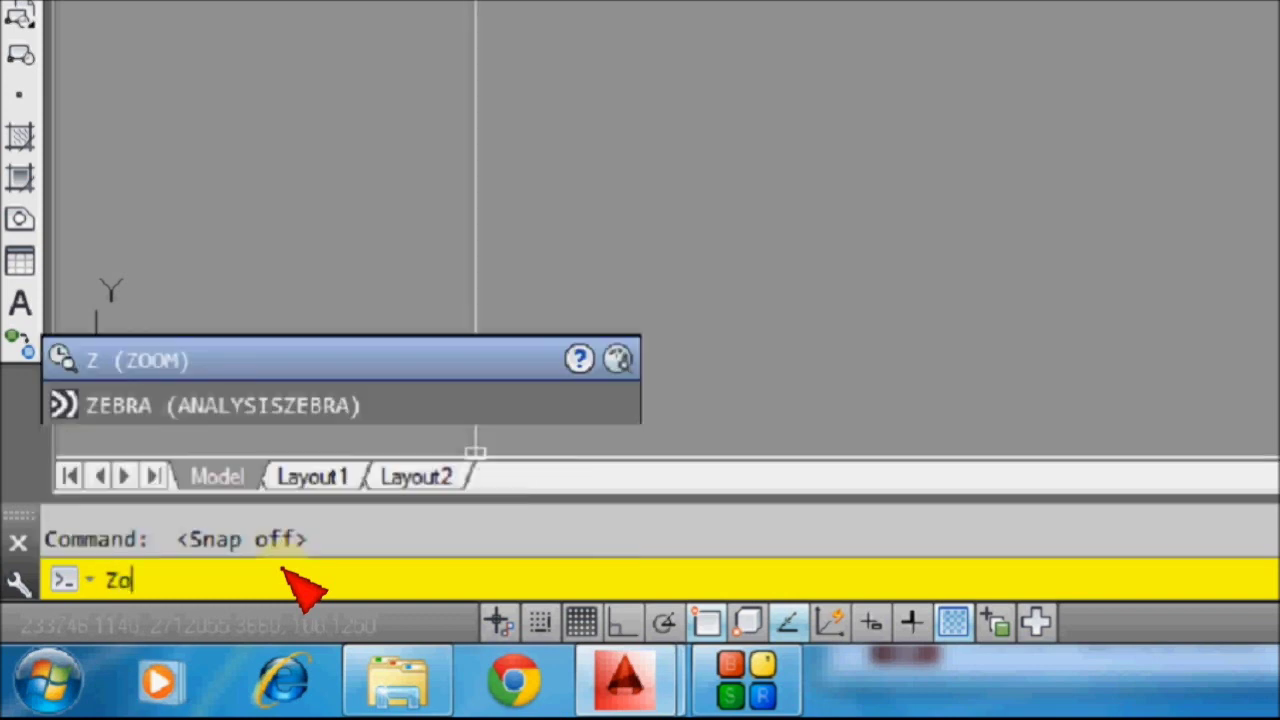
key(Return)
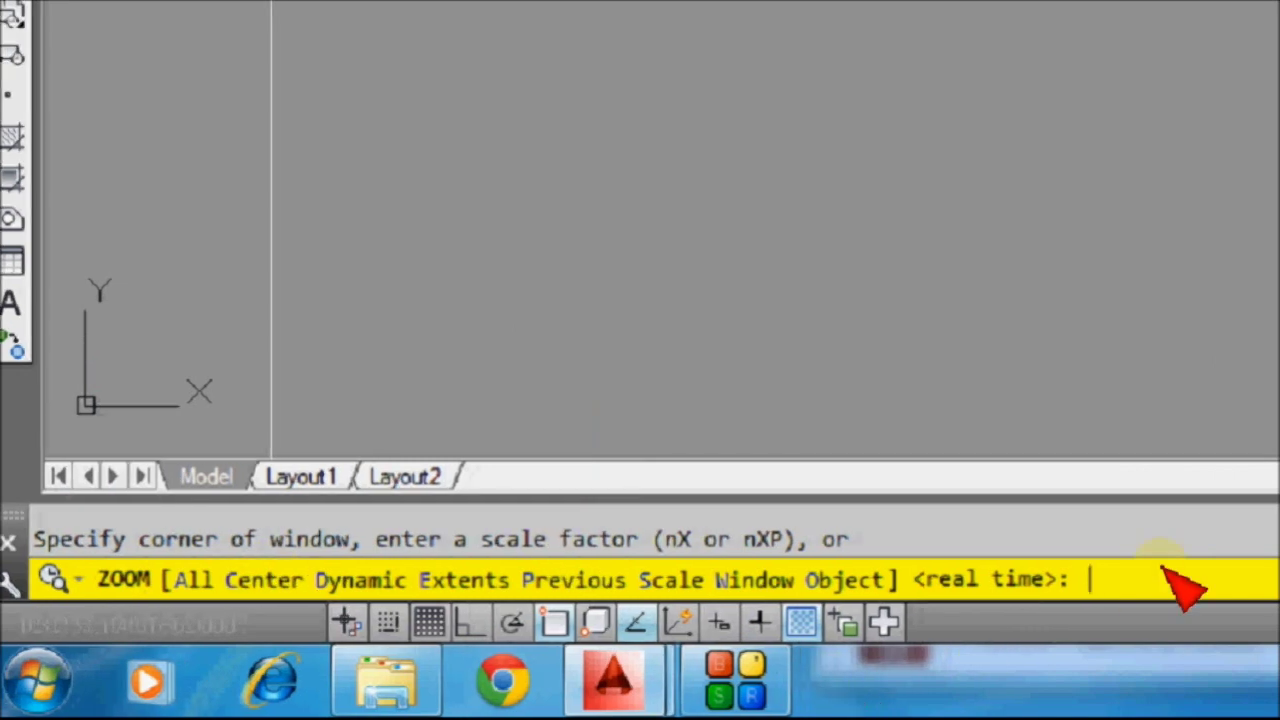
text(e)
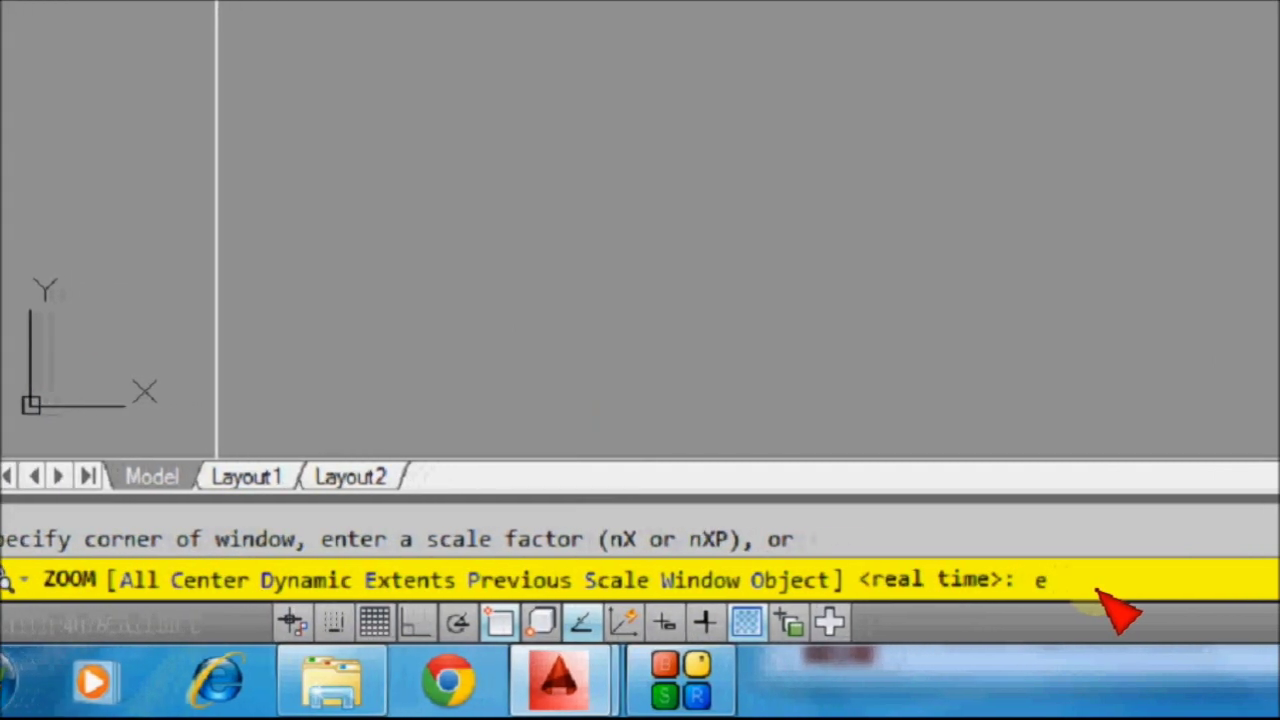
key(Return)
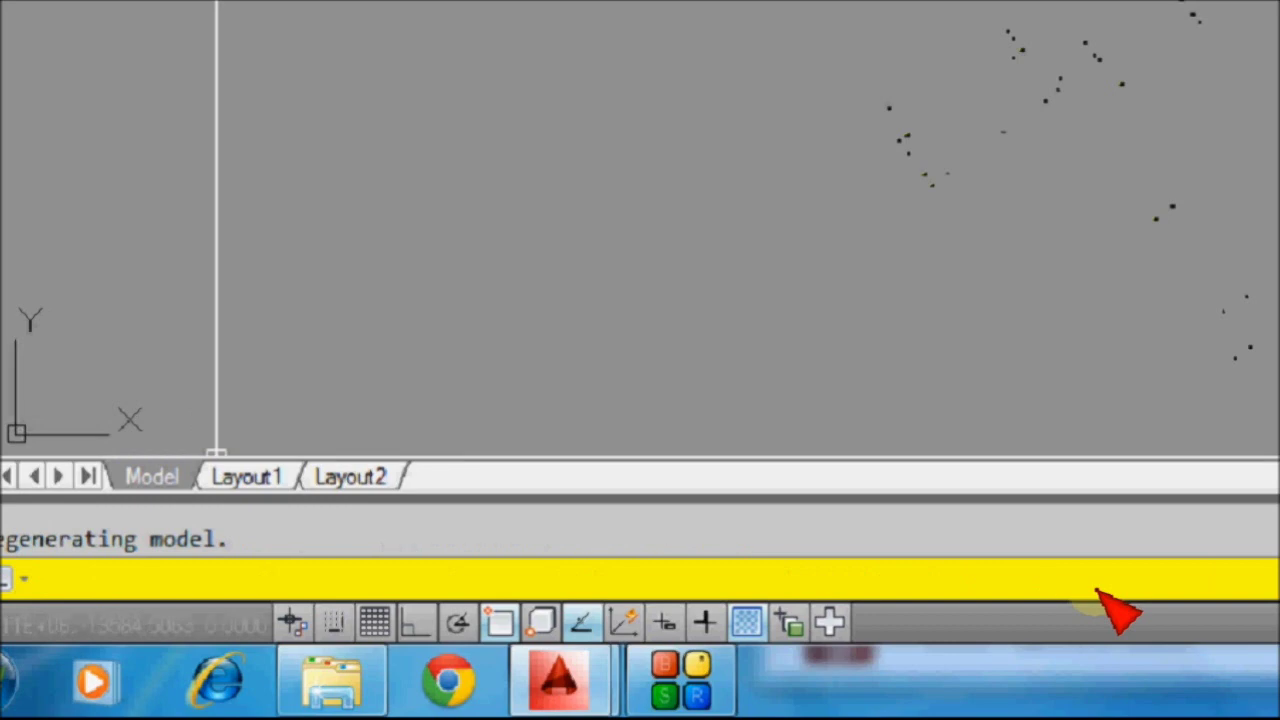
Turn polar tracking on and regenerate the drawing to inspect an imported point block up close
key(F10)
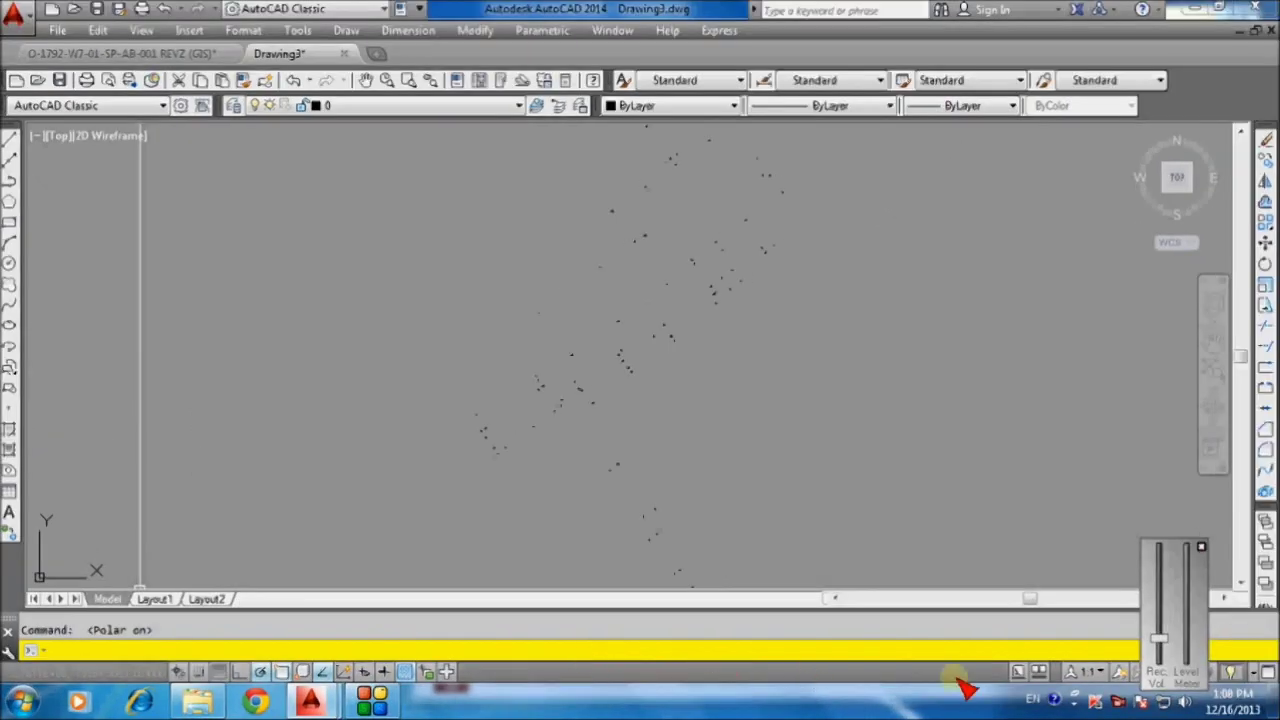
scroll(715, 305, up, 8)
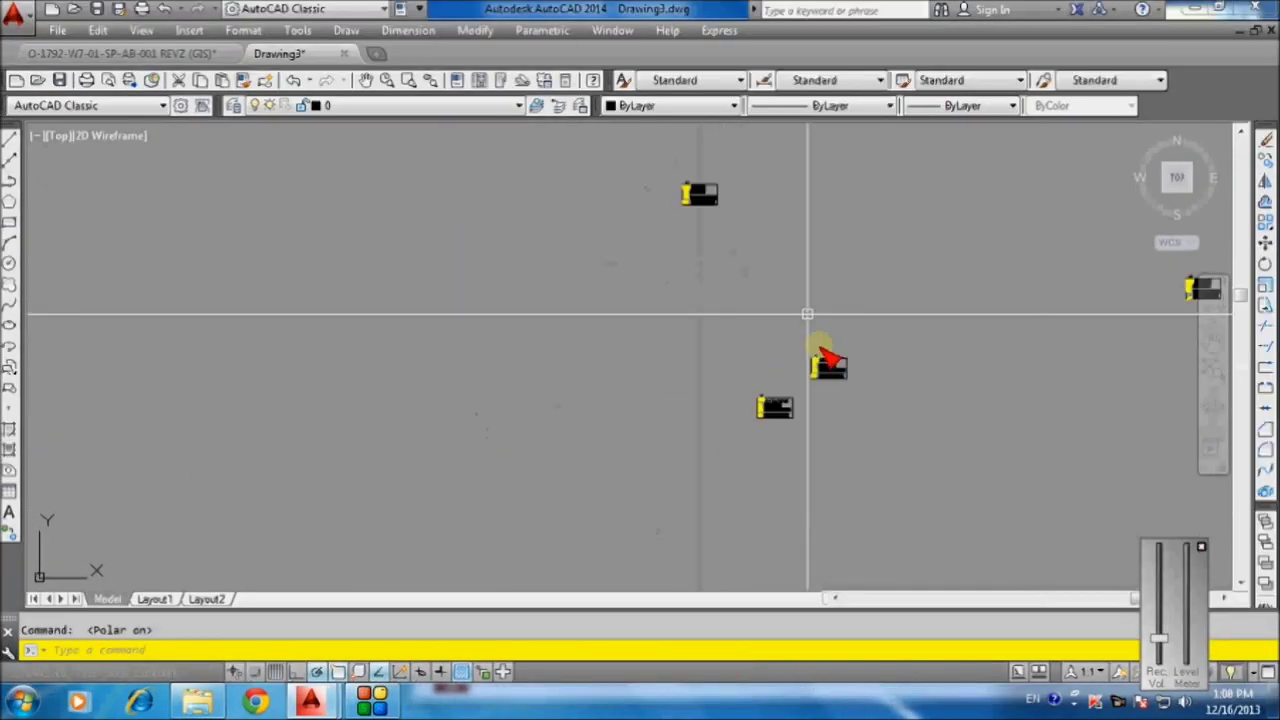
scroll(818, 318, up, 3)
scroll(826, 406, down, 10)
text(re)
key(Return)
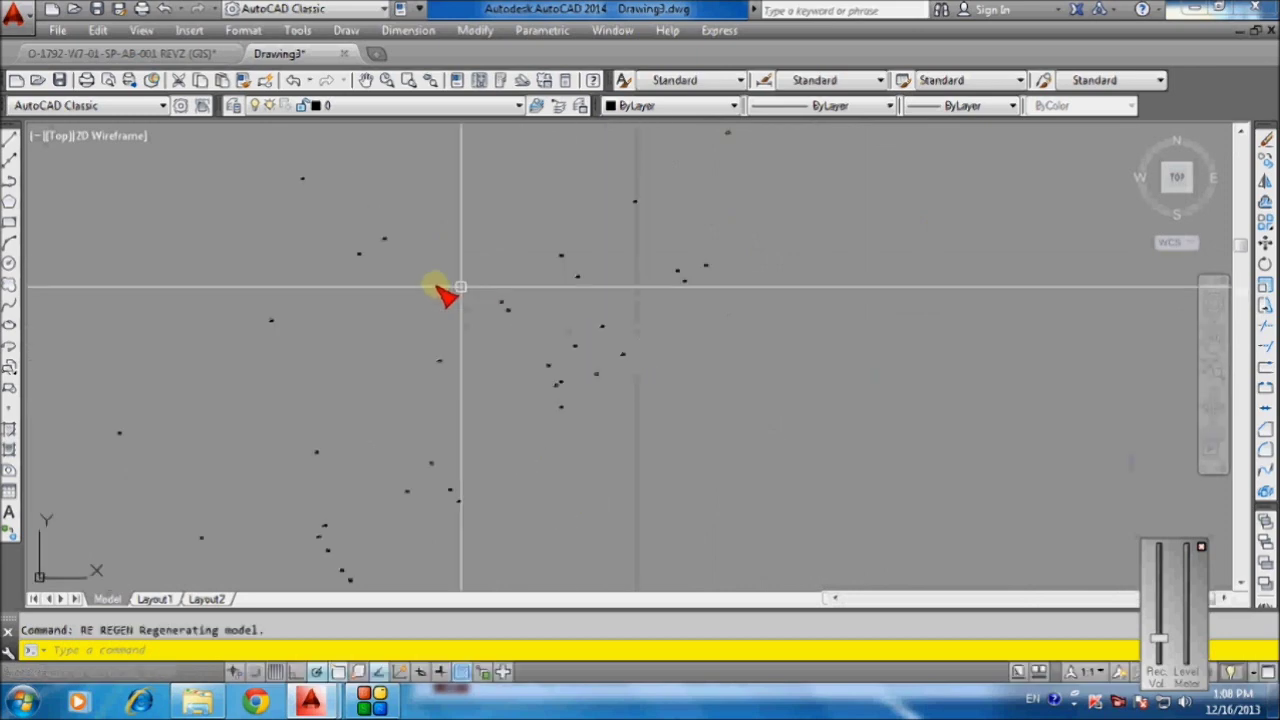
scroll(415, 250, up, 7)
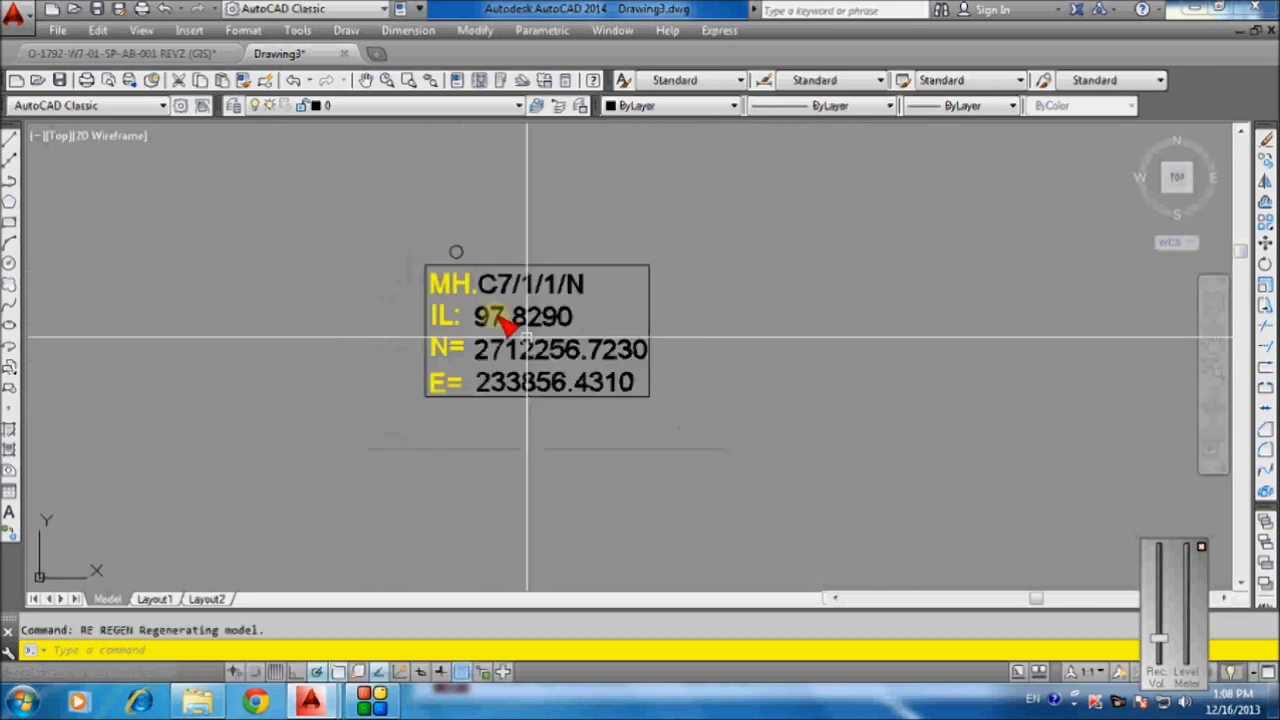